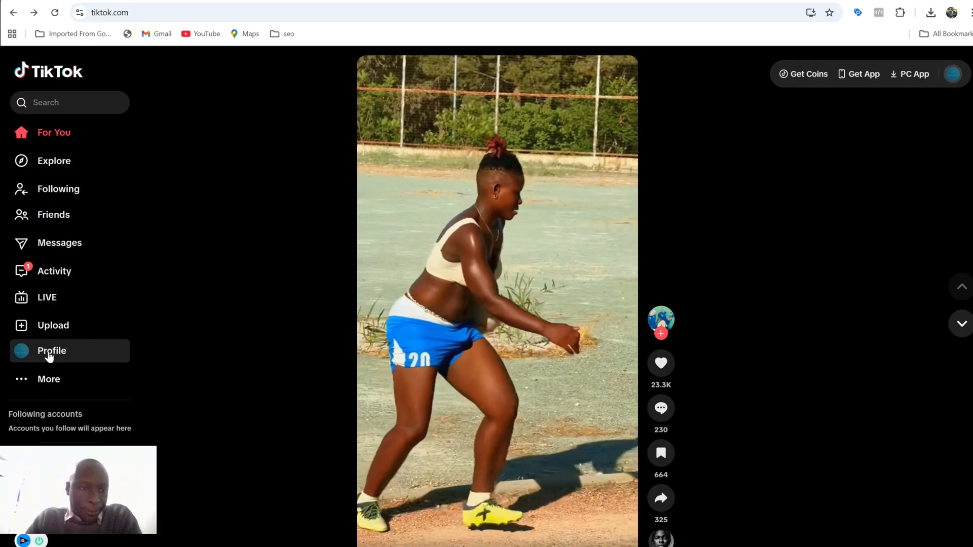
Step: Go from the feed through Business Suite to TikTok For Business and start Ads Manager setup
left_click(47, 383)
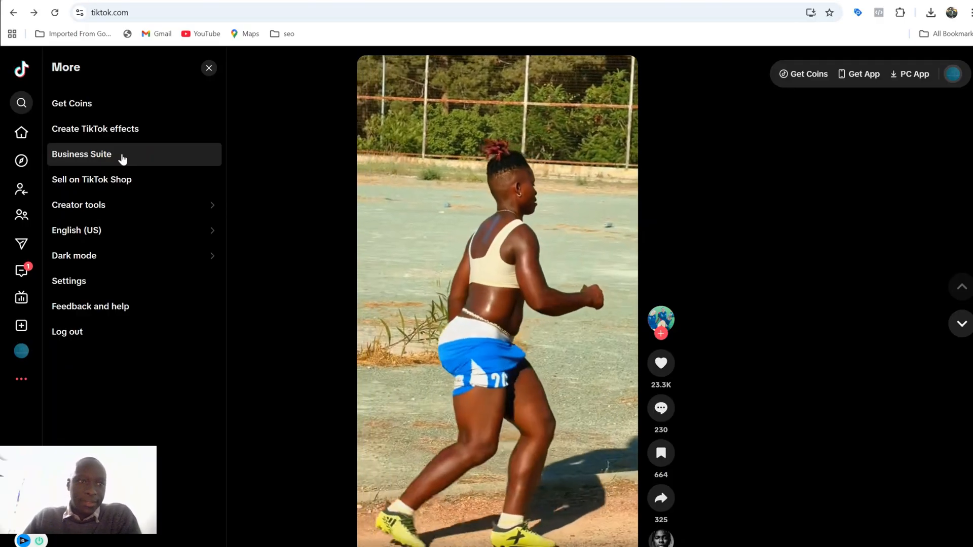
left_click(122, 155)
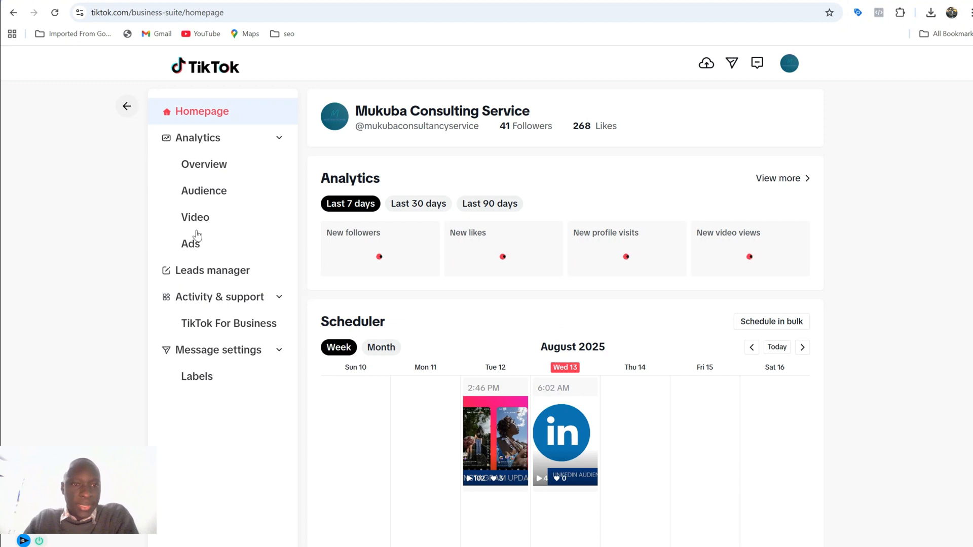
left_click(218, 329)
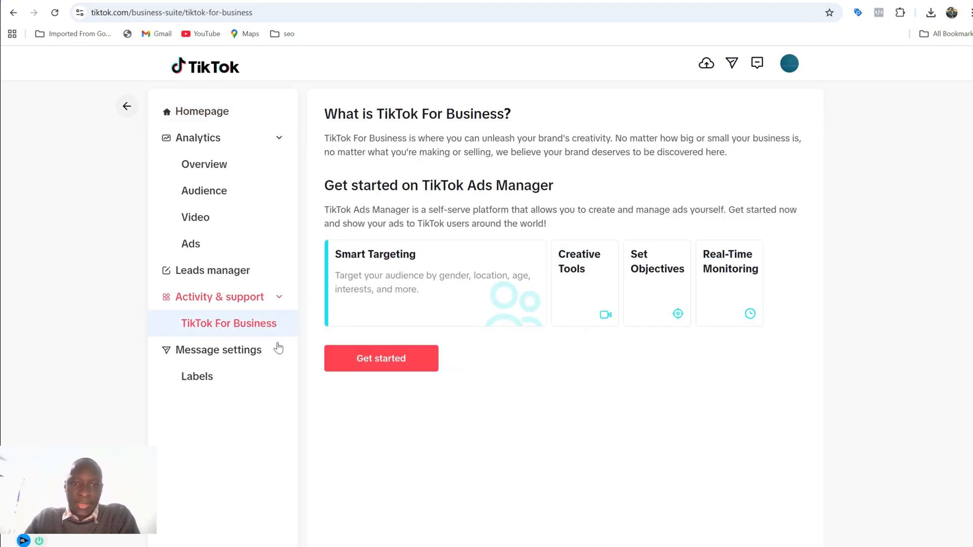
left_click(385, 364)
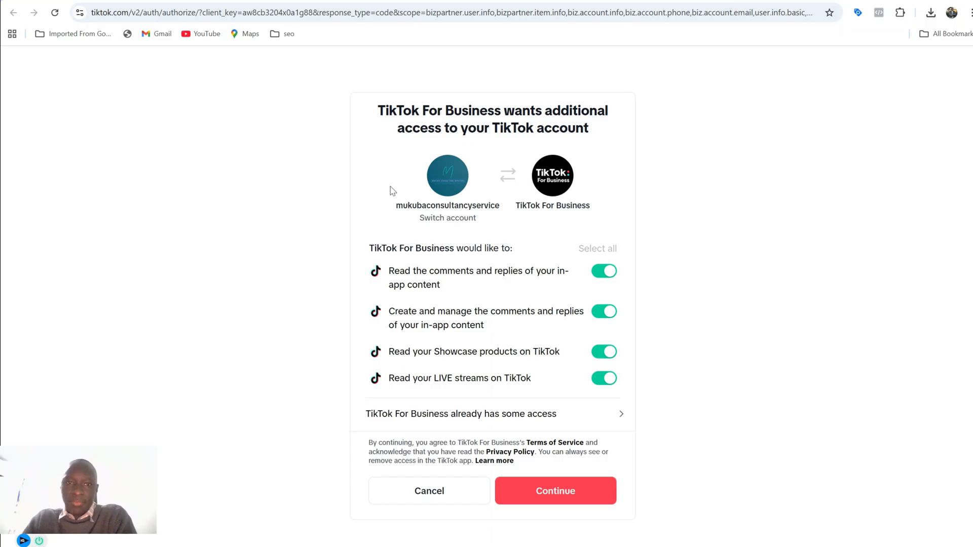
Step: Authorize TikTok For Business with all four requested account permissions
left_click(536, 489)
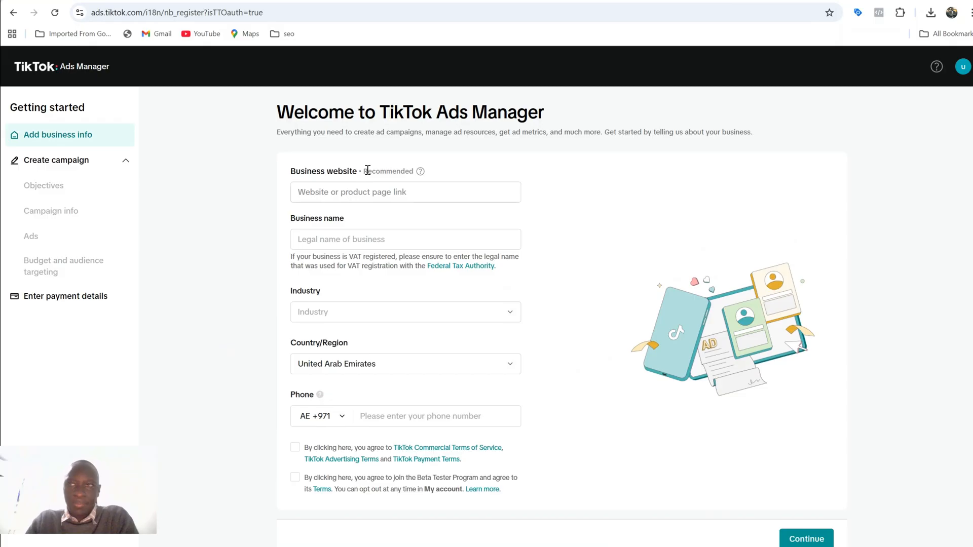
Step: Copy the mukuba.co.ke address from a new Chrome tab and return to the Business website field
key("ctrl+t")
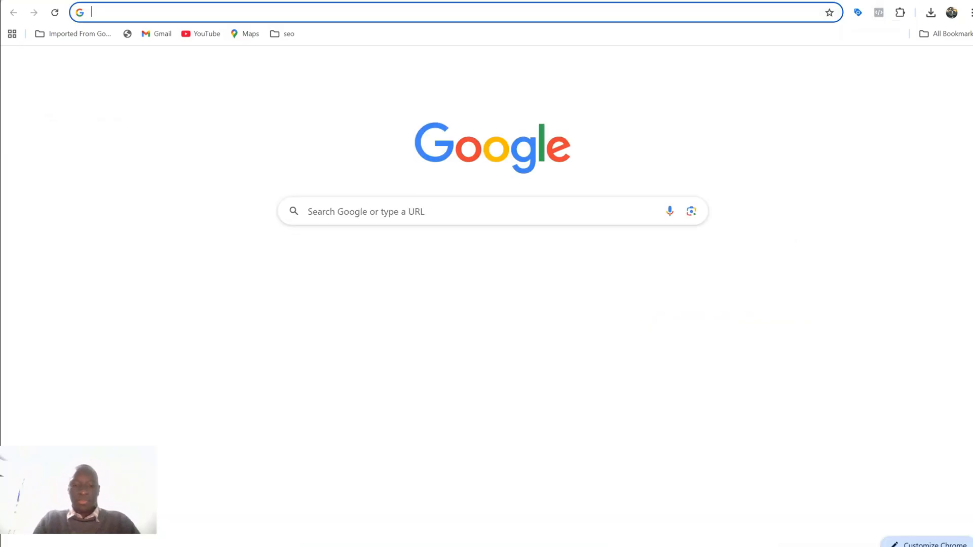
type("muku")
key("Return")
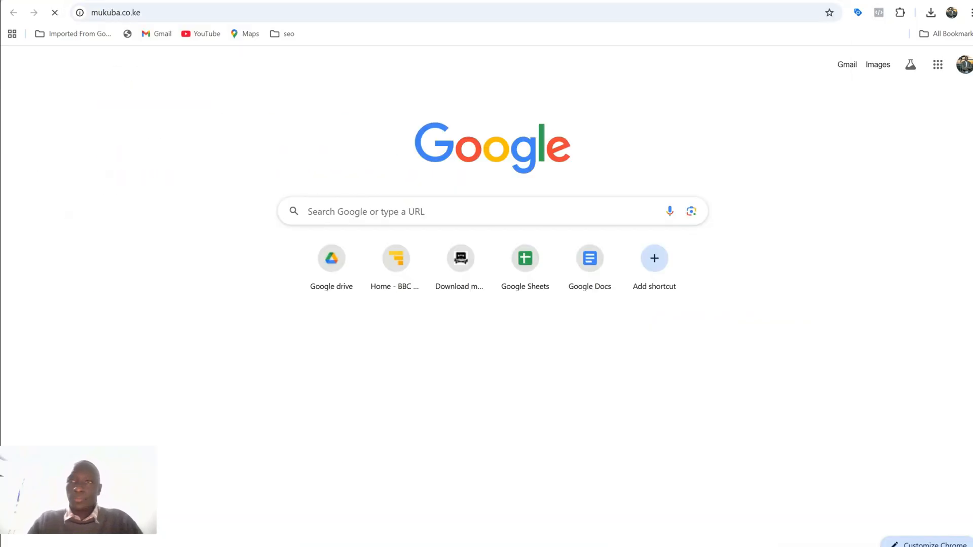
left_click(671, 14)
key("ctrl+c")
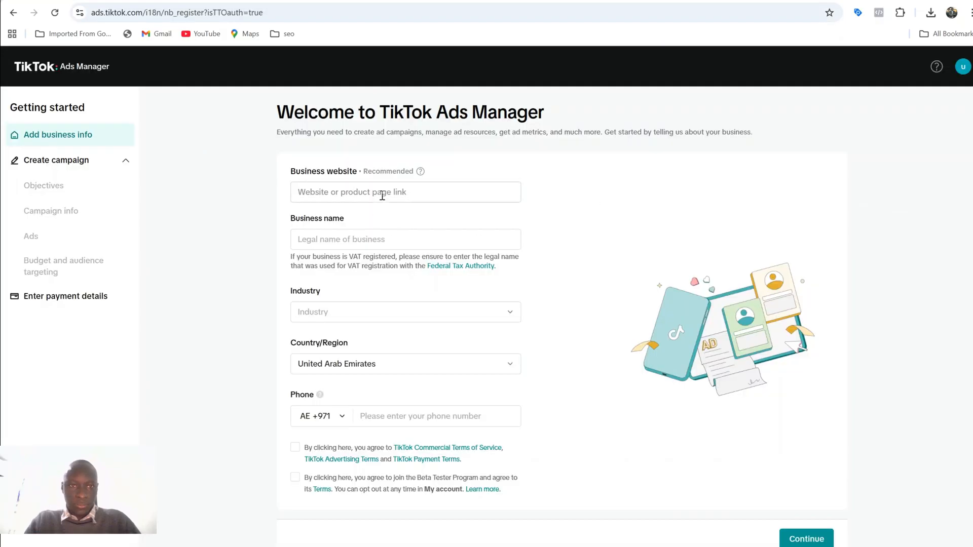
left_click(382, 196)
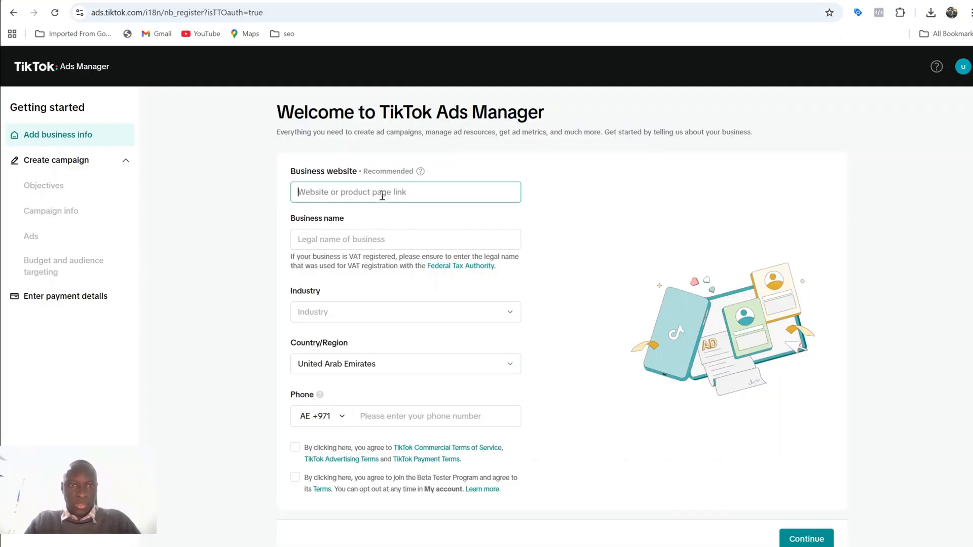
Step: Paste the website address and enter Mukuba Consulting Service LTD as the business name
key("ctrl+v")
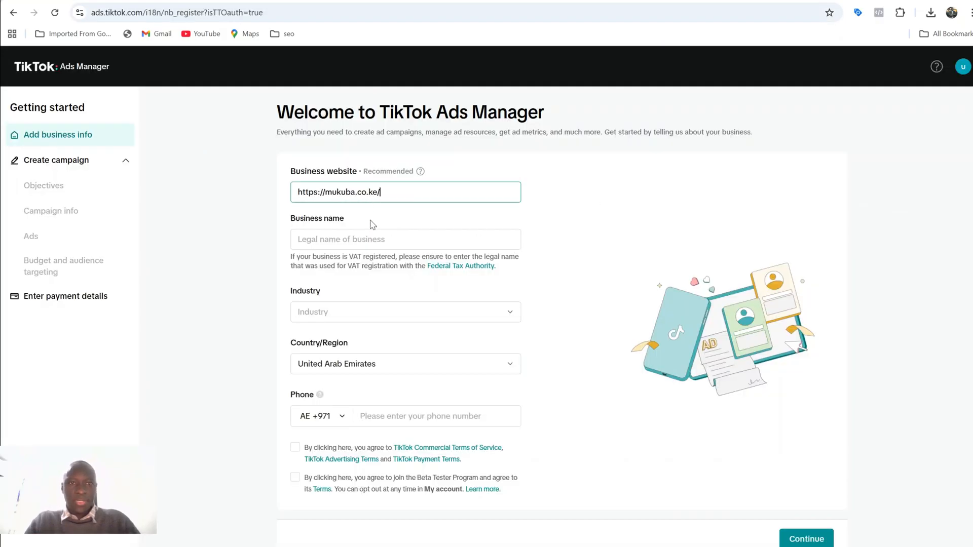
left_click(378, 240)
type("Mukuba Consulting Serv")
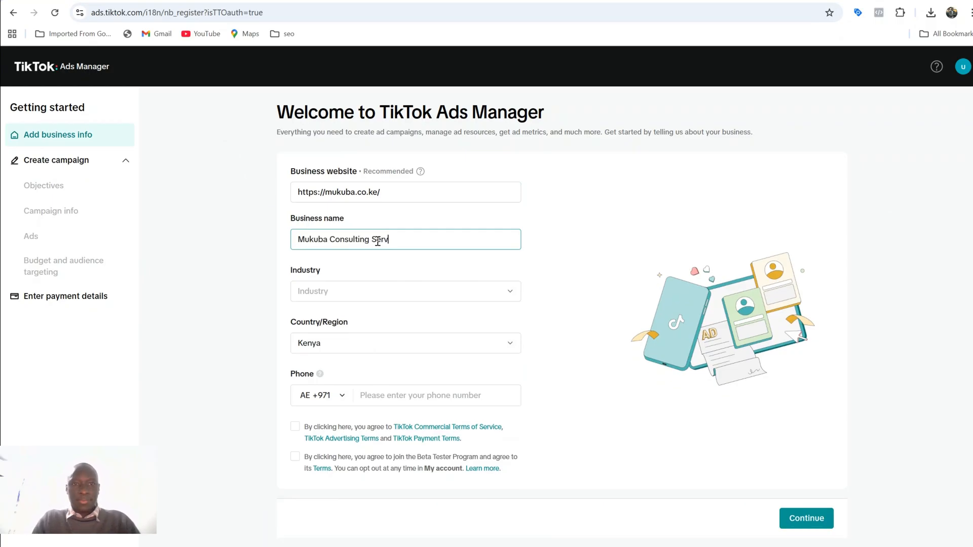
type("ice LT")
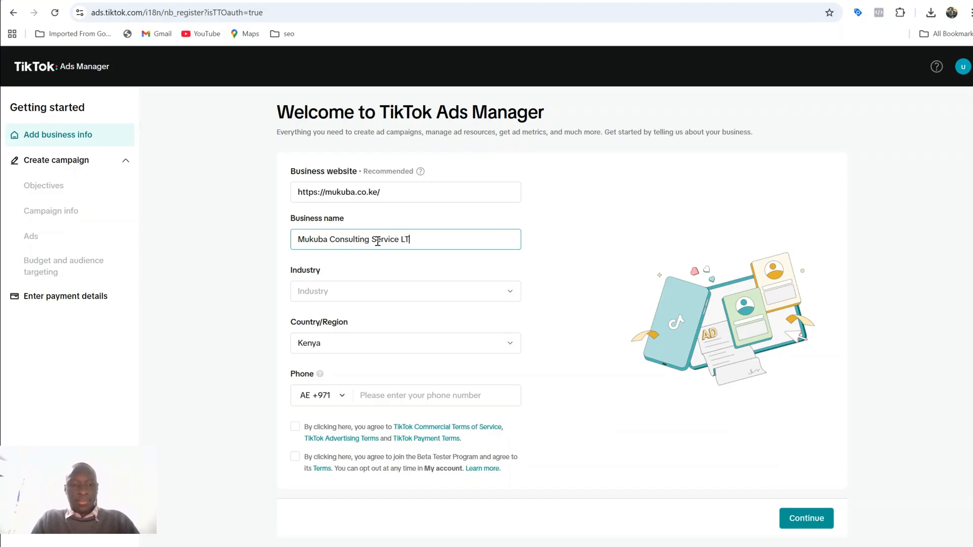
type("D")
Step: Set the industry to Services > Advertising & PR services
left_click(404, 298)
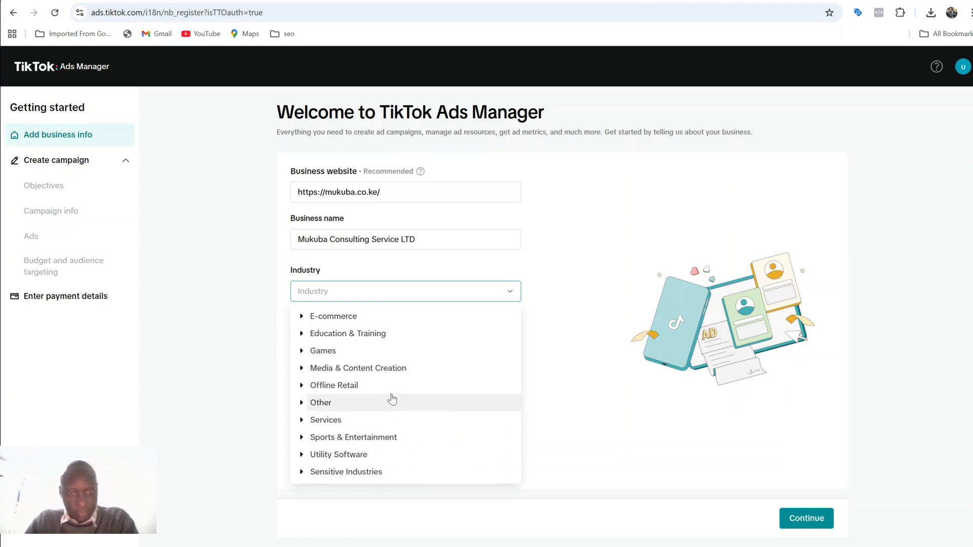
left_click(389, 420)
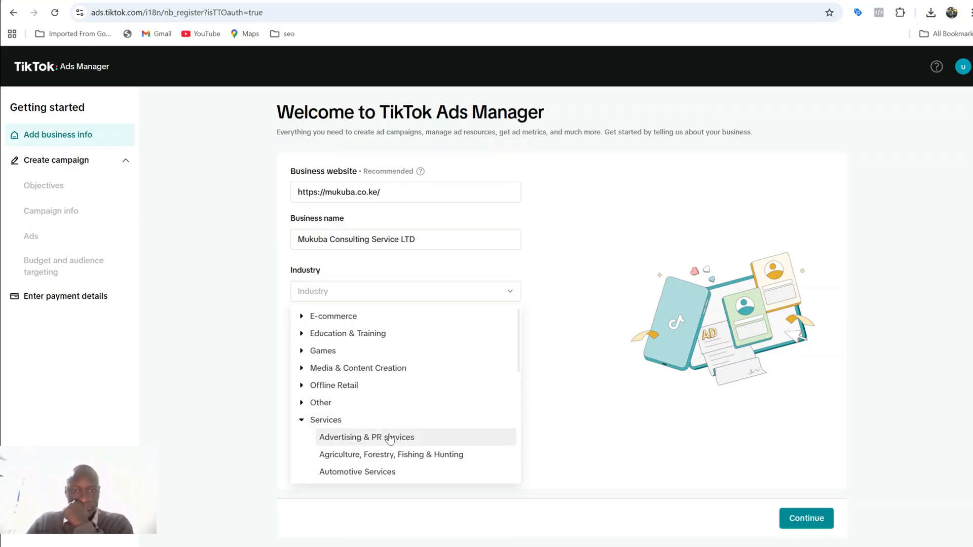
scroll(390, 439, "down", 5)
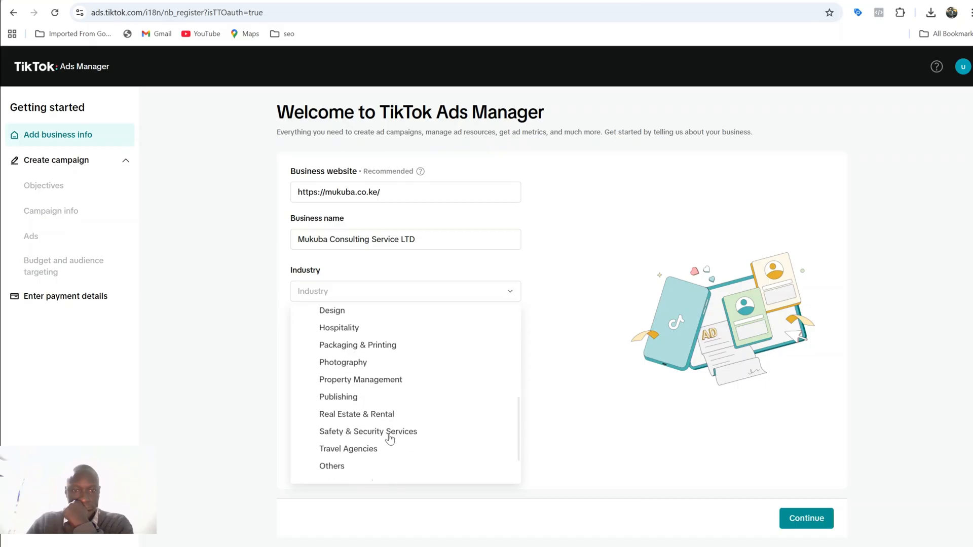
scroll(388, 439, "up", 5)
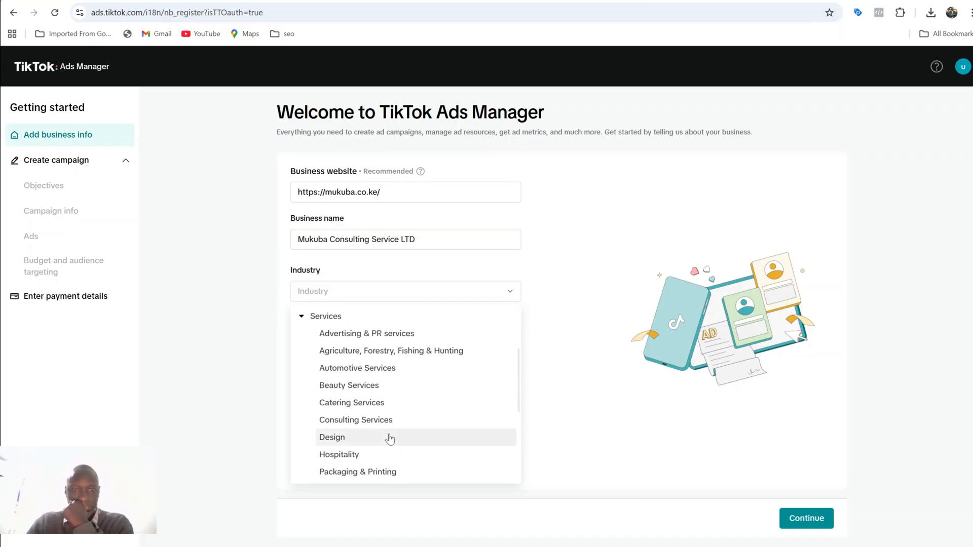
left_click(396, 338)
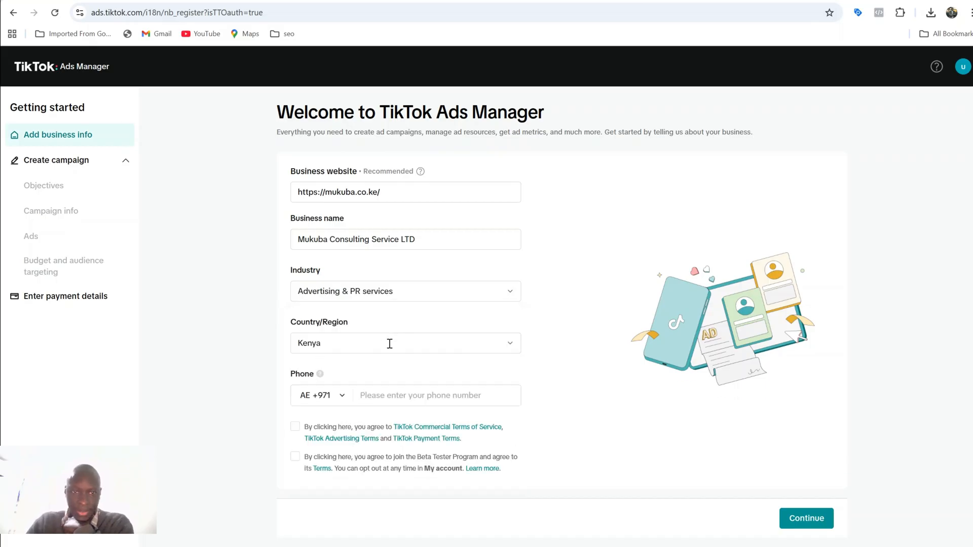
Step: Enter the saved phone number with Kenya's +254 code, tick both agreement boxes, and submit
left_click(324, 396)
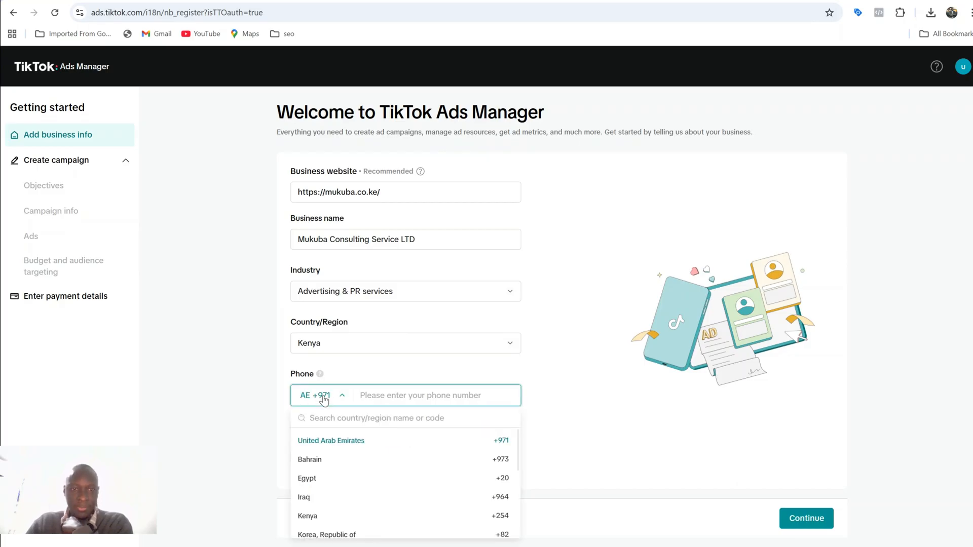
scroll(341, 469, "down", 2)
left_click(340, 465)
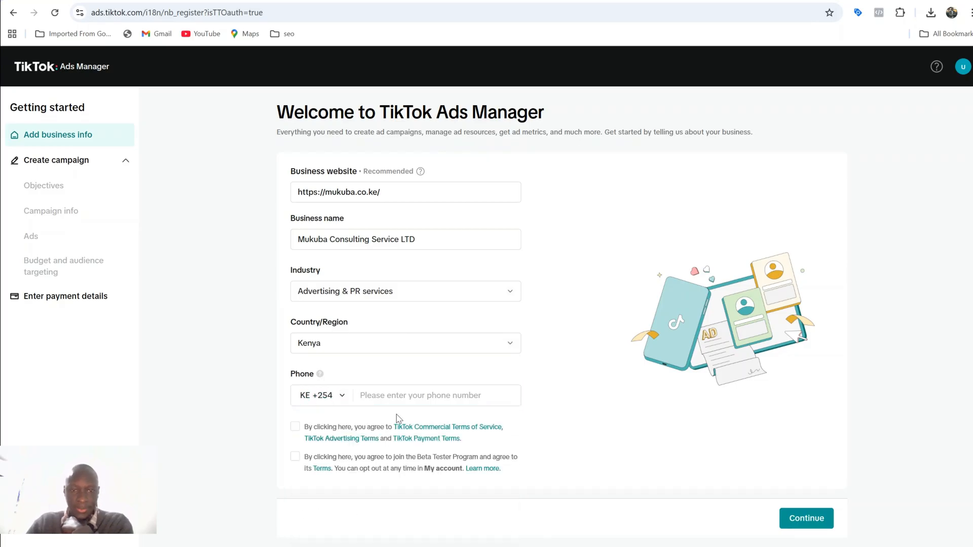
left_click(390, 390)
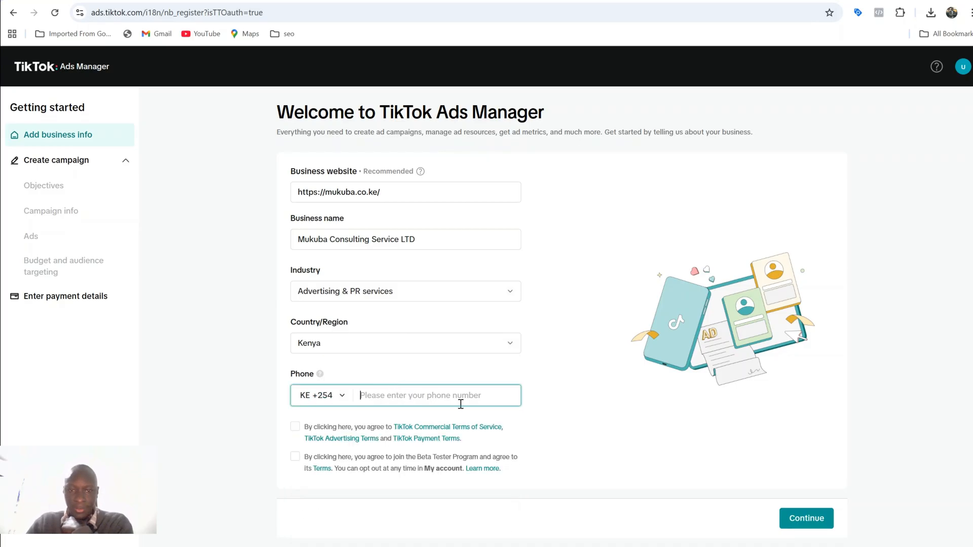
left_click(462, 431)
left_click(295, 427)
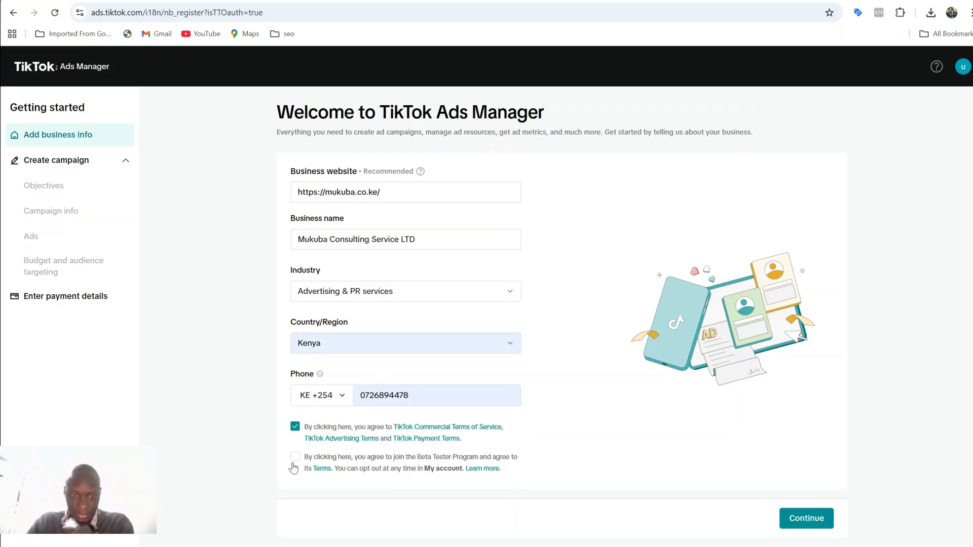
left_click(294, 459)
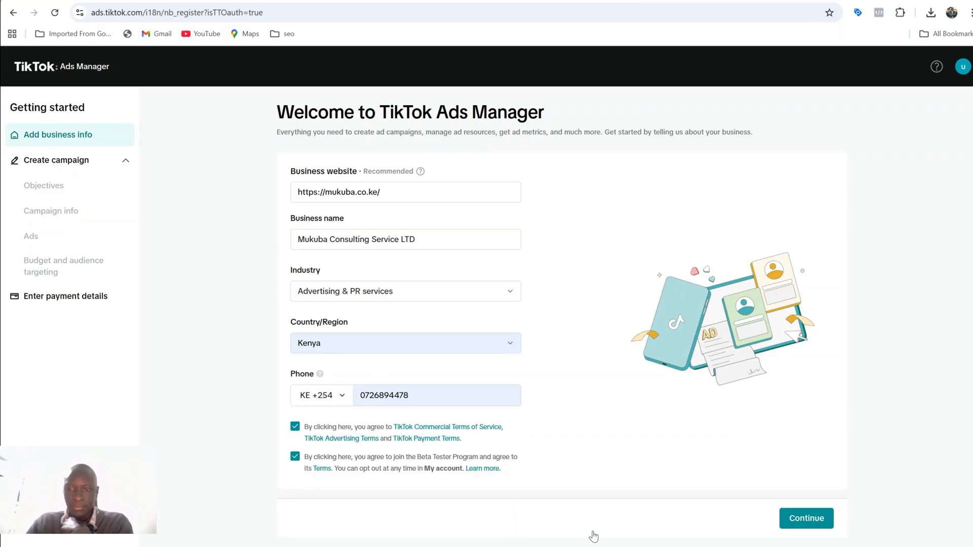
left_click(816, 518)
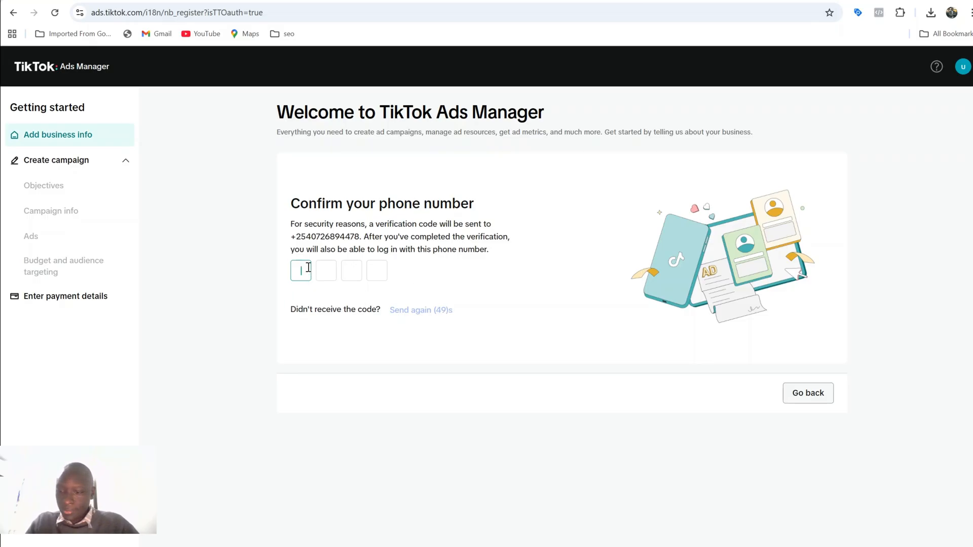
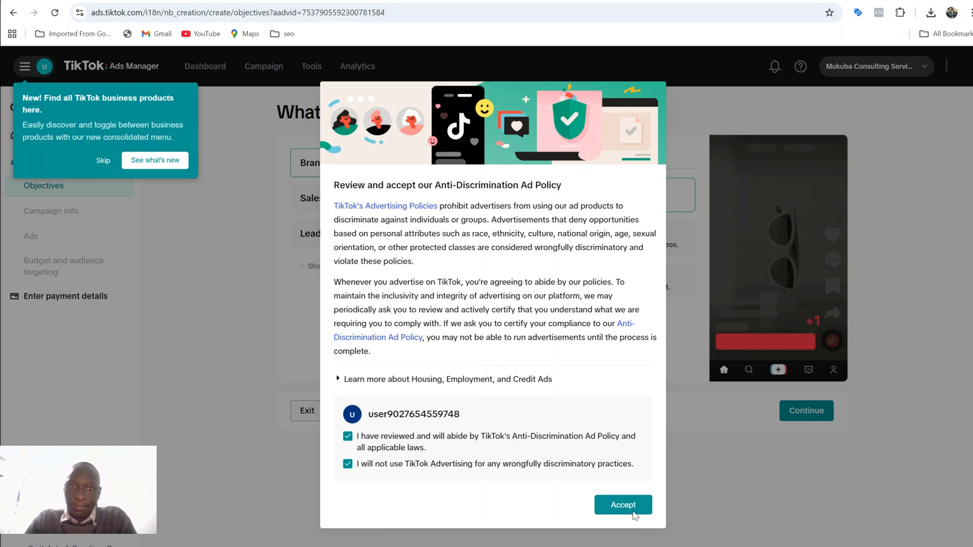
Step: Accept the Anti-Discrimination Ad Policy and pick Lead generation with TikTok Instant Form as the objective
left_click(628, 509)
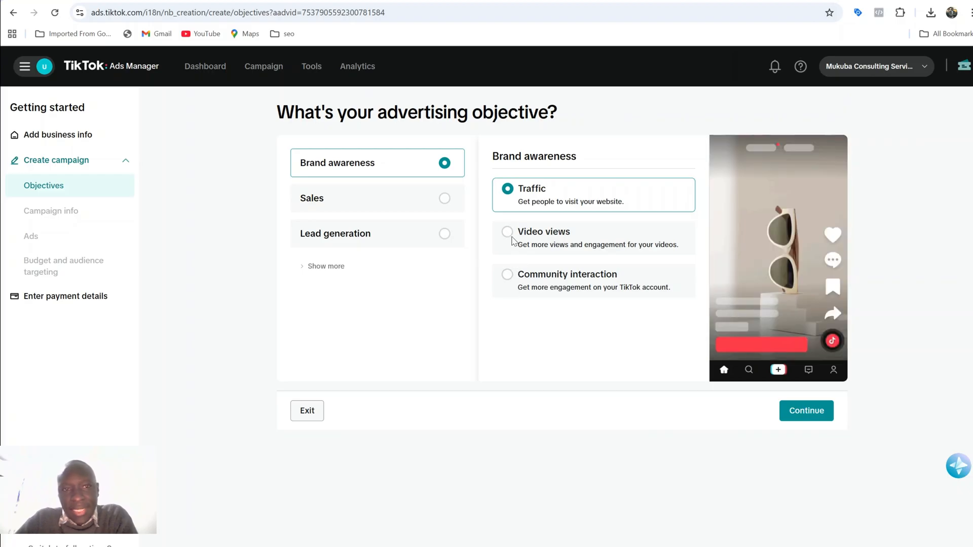
left_click(444, 199)
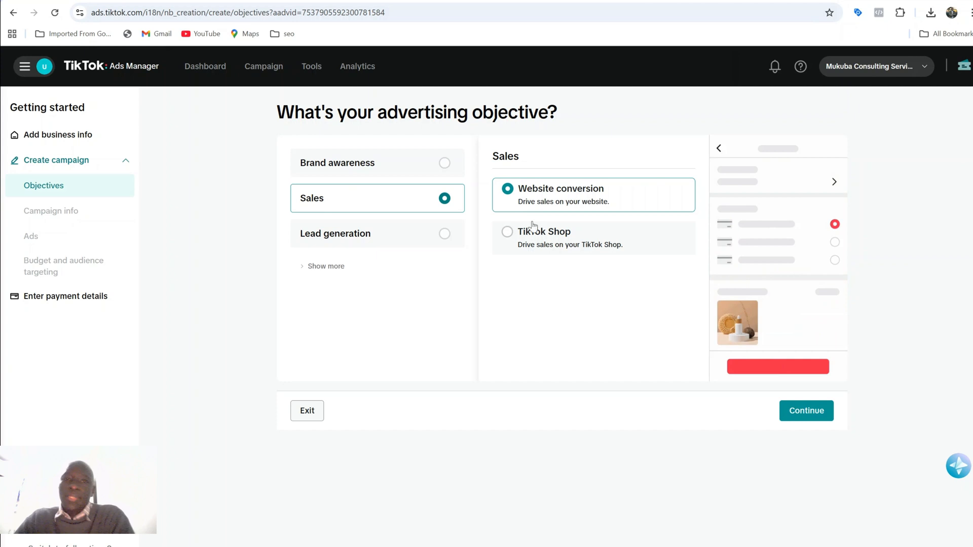
left_click(453, 238)
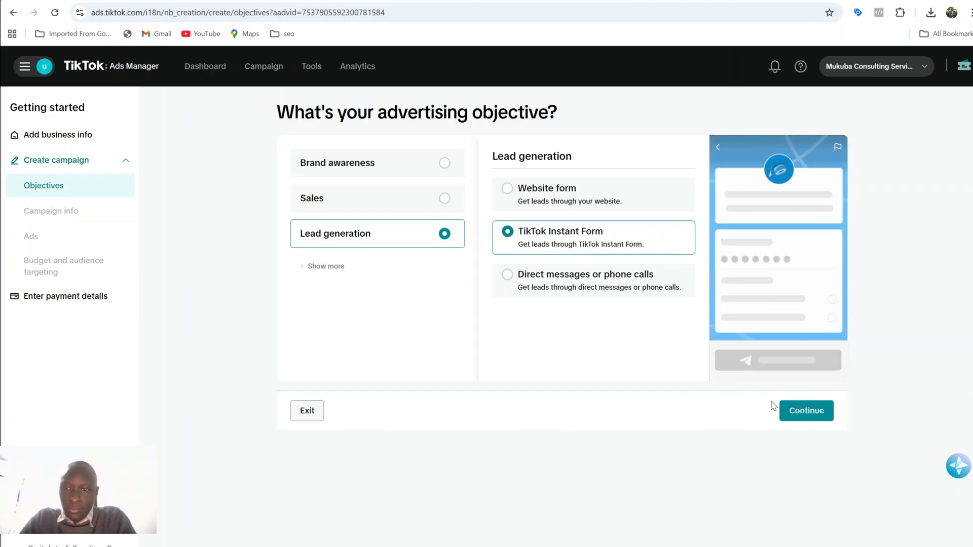
left_click(791, 412)
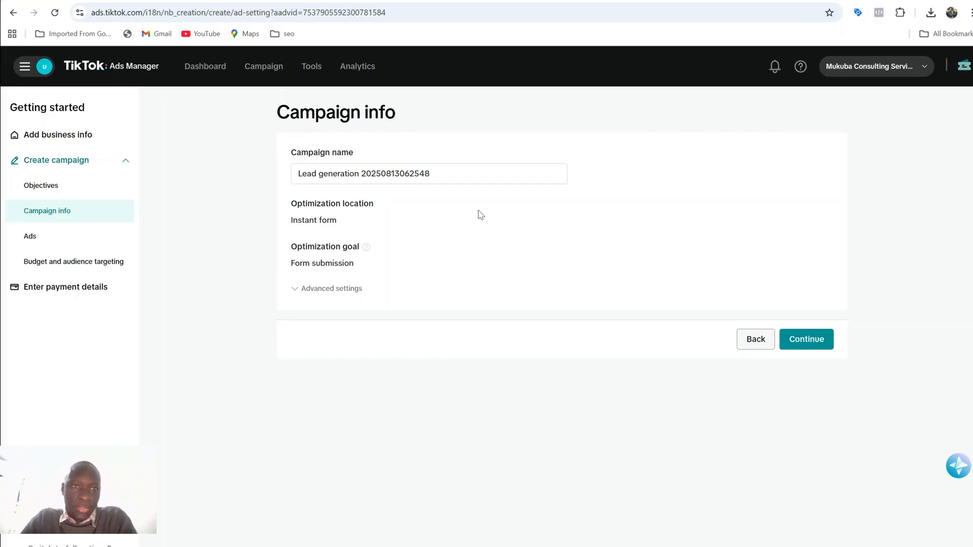
Step: Switch the objective to Brand awareness with Video views, accepting the ad settings reset
left_click(75, 187)
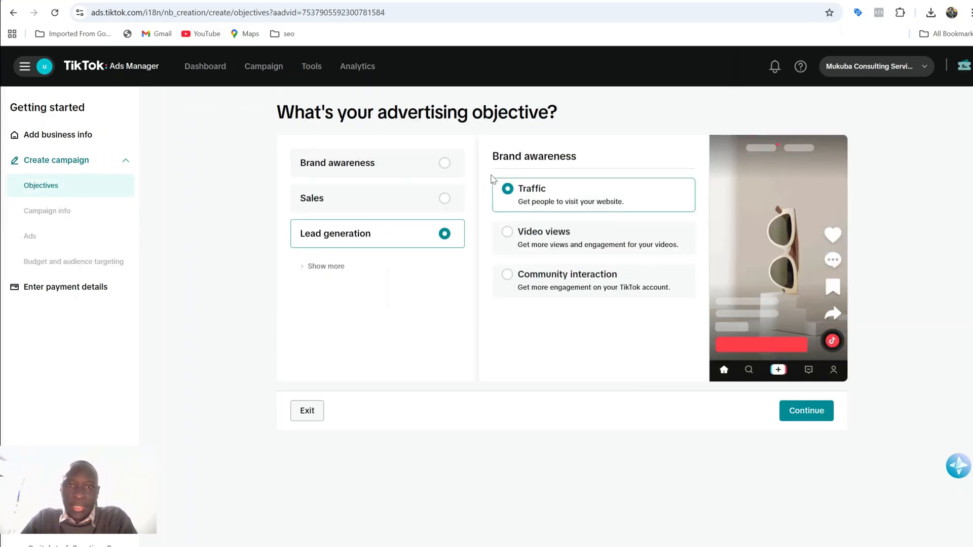
left_click(442, 162)
left_click(508, 235)
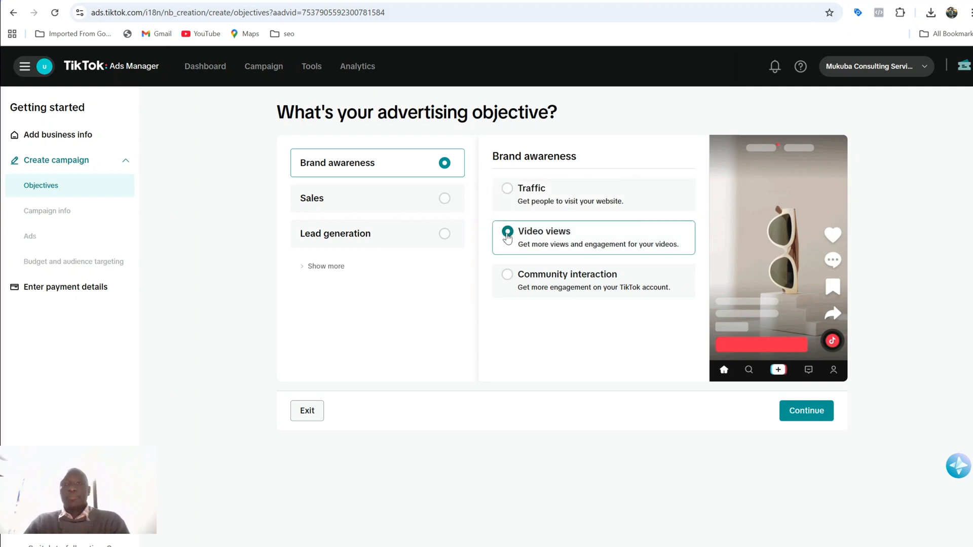
left_click(814, 406)
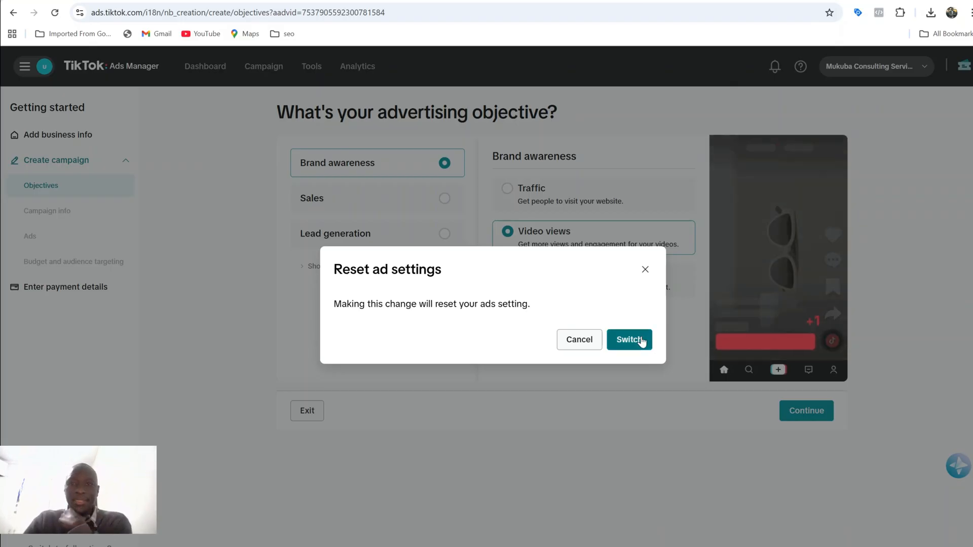
left_click(638, 339)
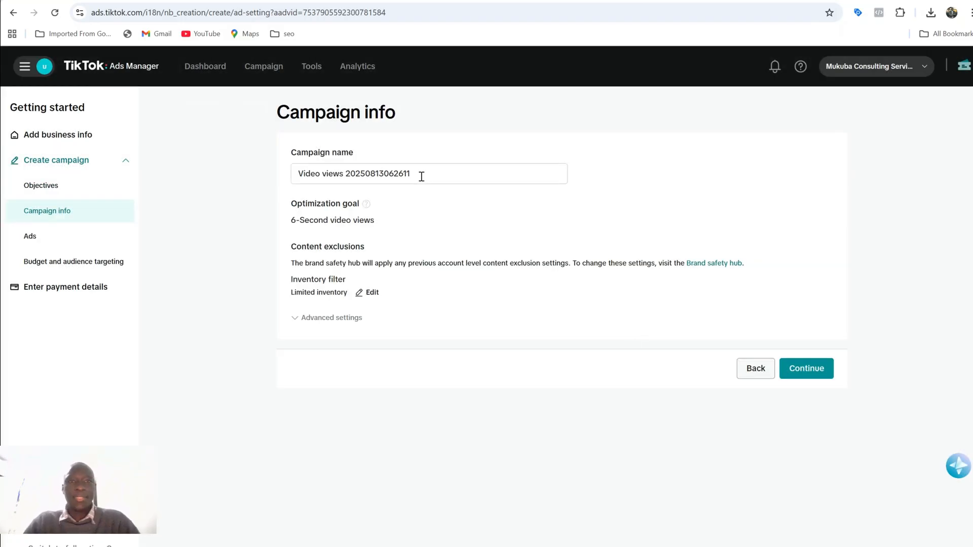
triple_click(422, 176)
Step: Enter 'Branding campaign' as the campaign name and continue to the Ads step
type("ba")
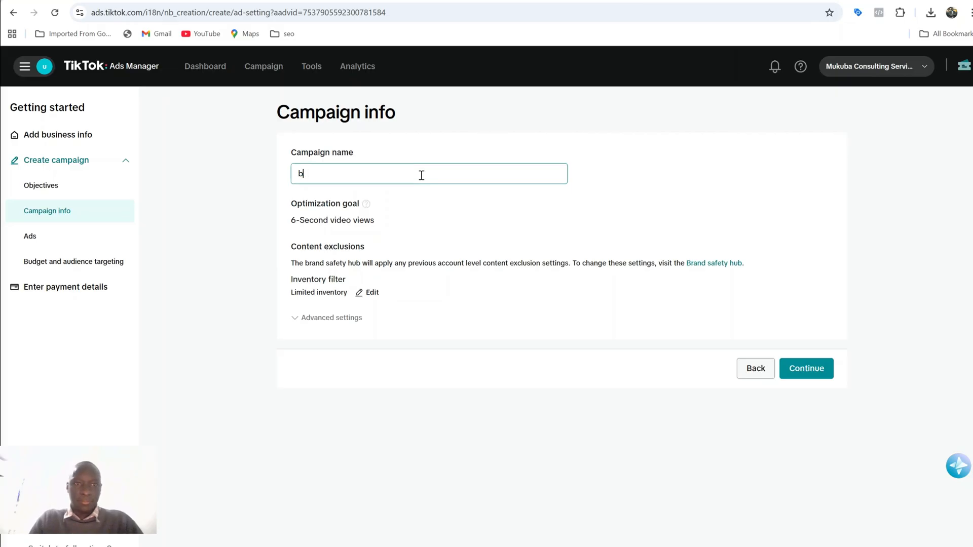
key("BackSpace")
type("Bradn")
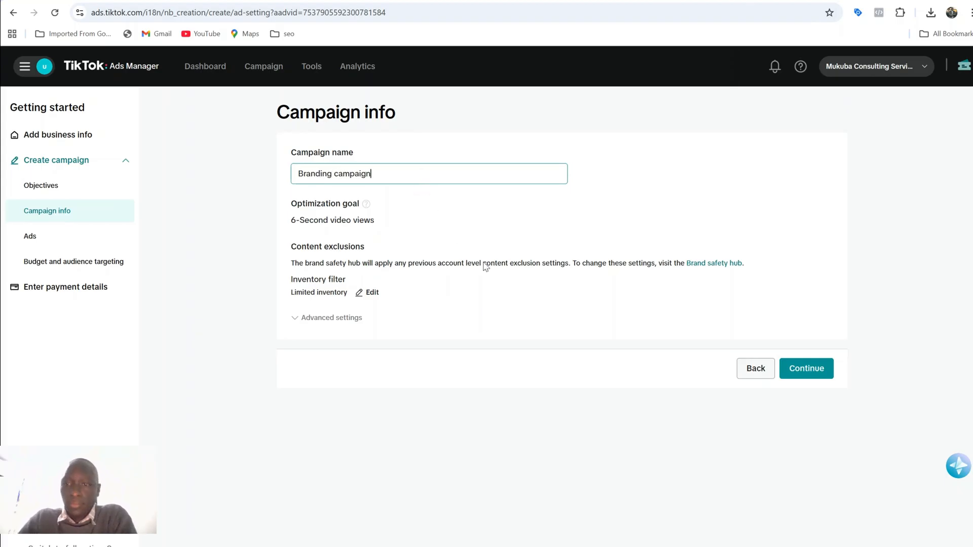
left_click(818, 376)
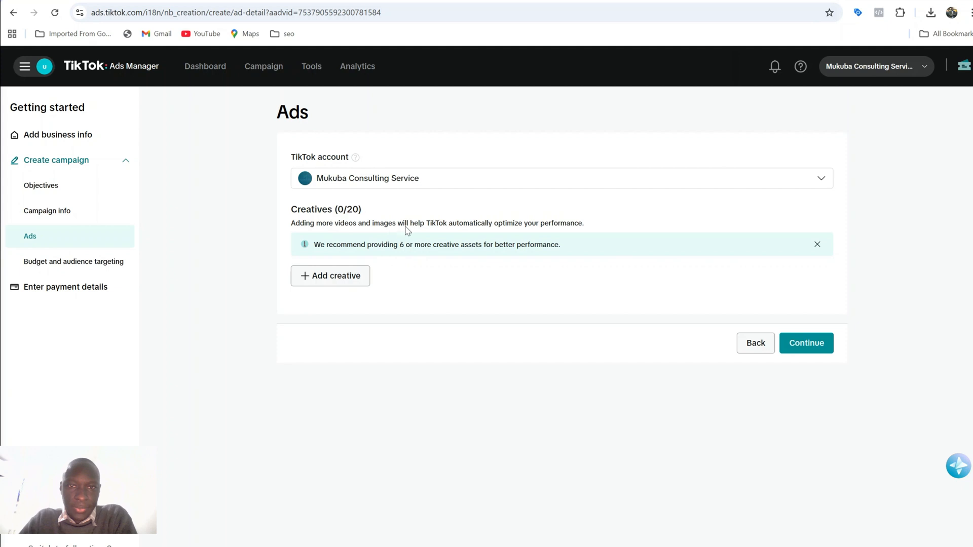
Step: Browse the account's TikTok posts in the Add creatives drawer
left_click(343, 277)
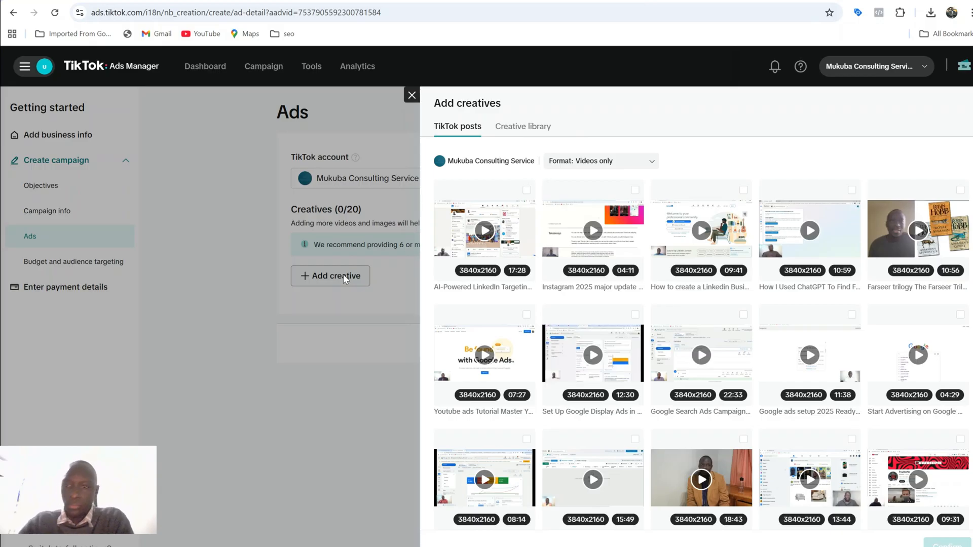
scroll(540, 406, "down", 2)
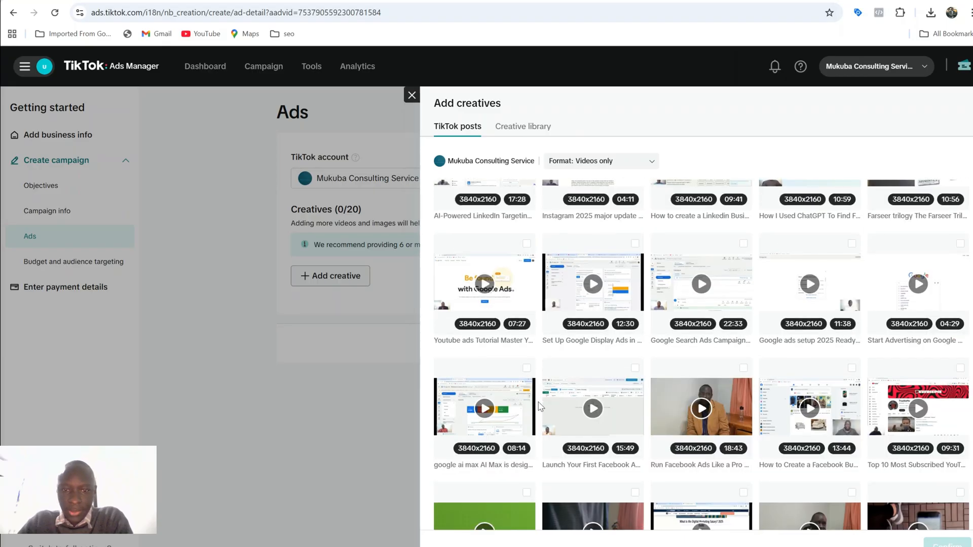
scroll(538, 404, "up", 2)
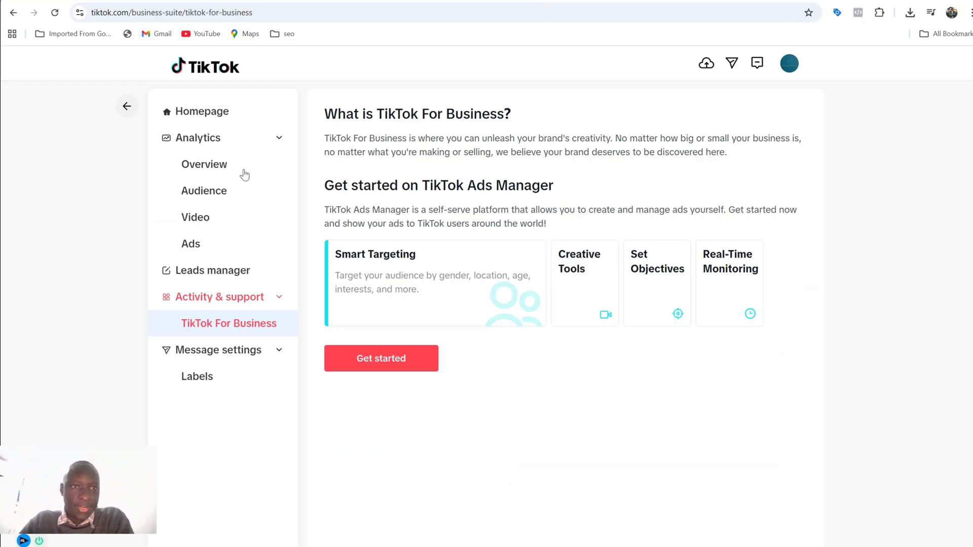
Step: Show the Analytics Overview for the last 60 days
left_click(226, 148)
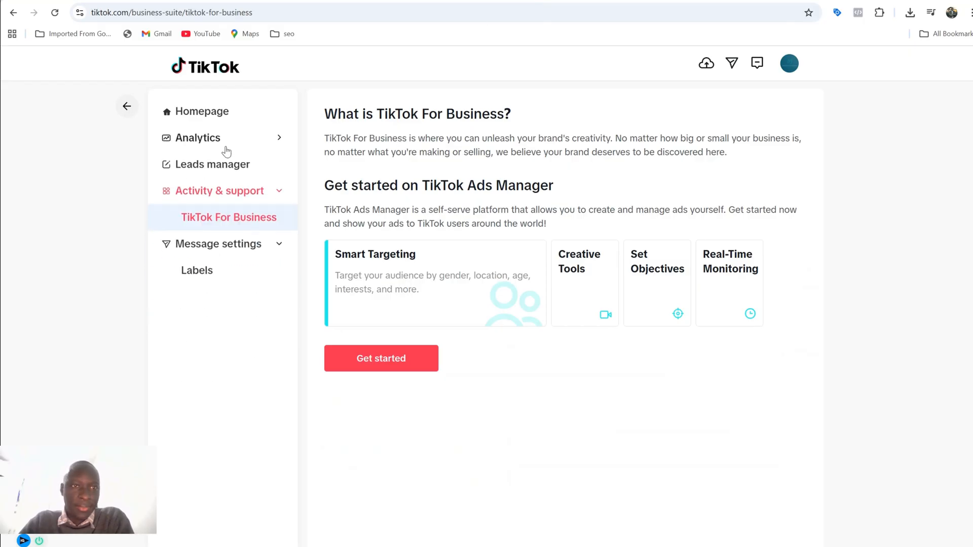
left_click(226, 150)
left_click(212, 173)
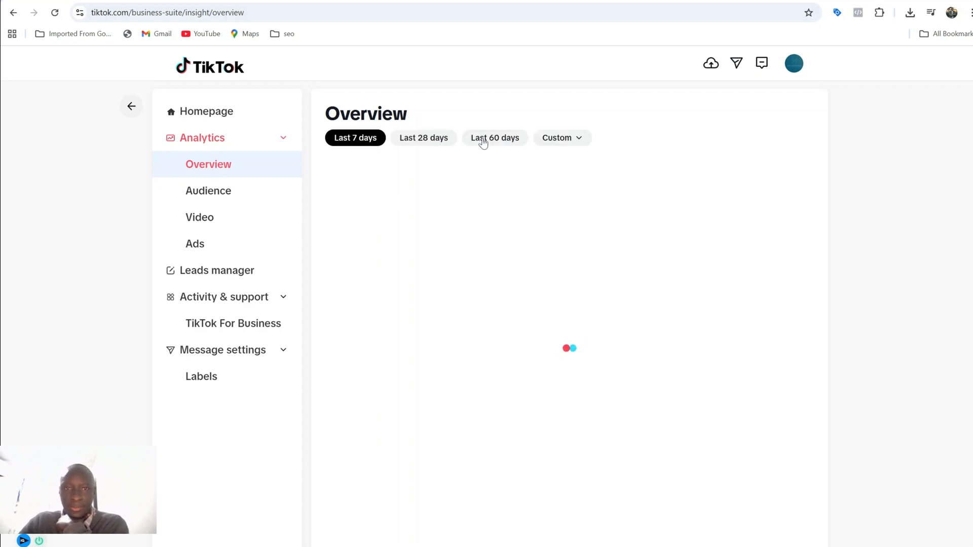
left_click(506, 137)
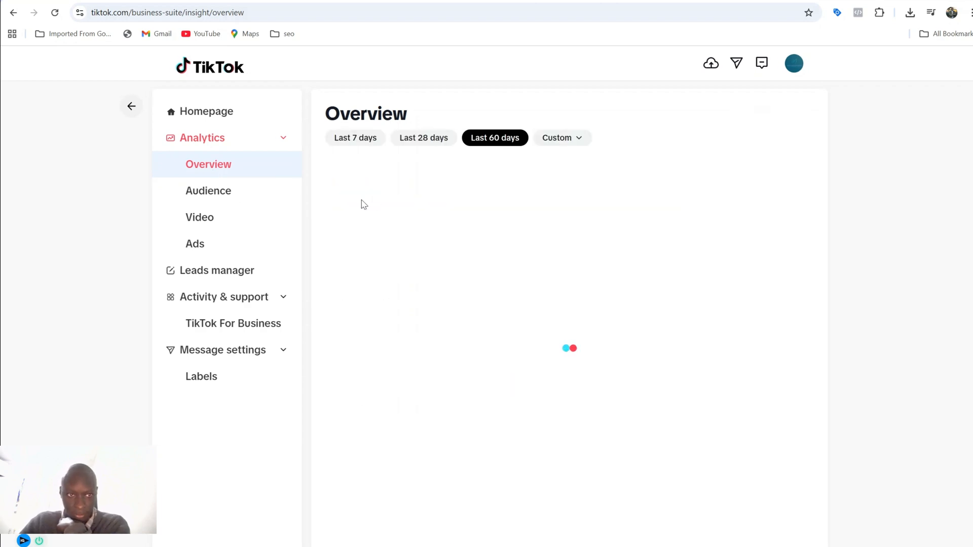
Step: Show Video analytics for the last 60 days and scroll through the 39 posts
left_click(207, 219)
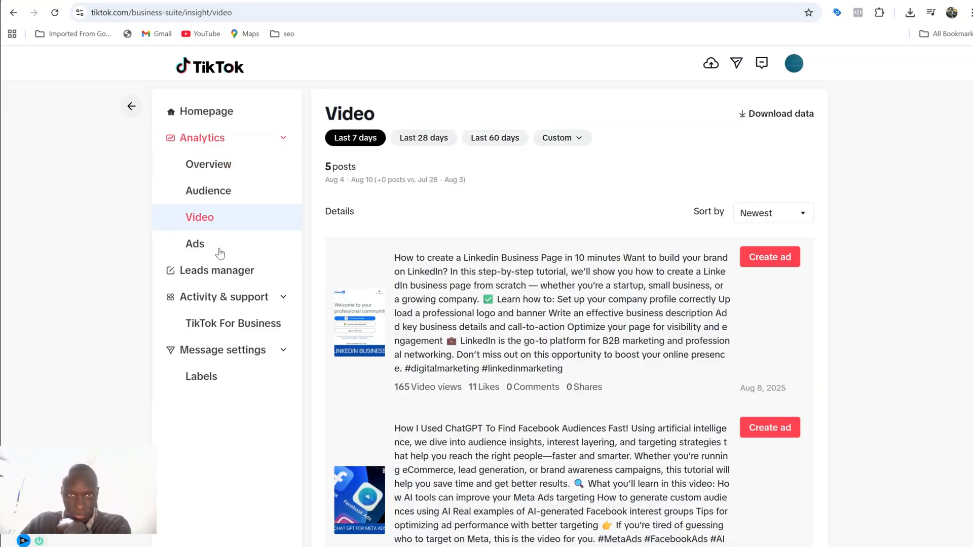
left_click(508, 139)
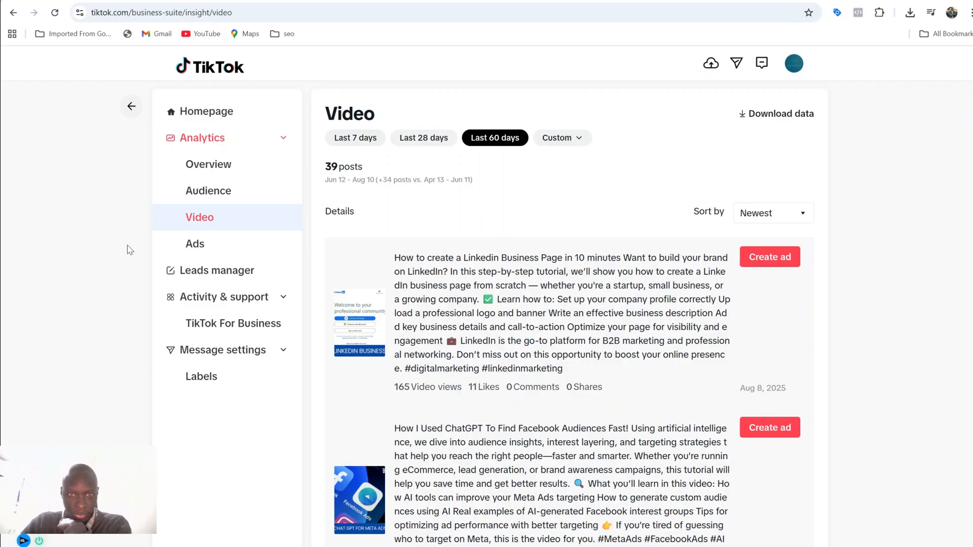
scroll(471, 259, "down", 15)
scroll(470, 259, "down", 6)
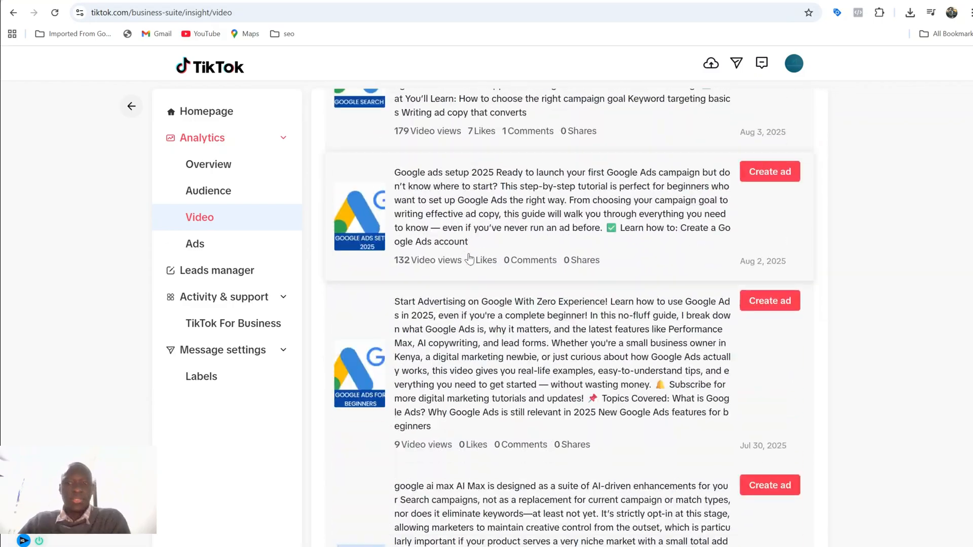
scroll(470, 259, "up", 20)
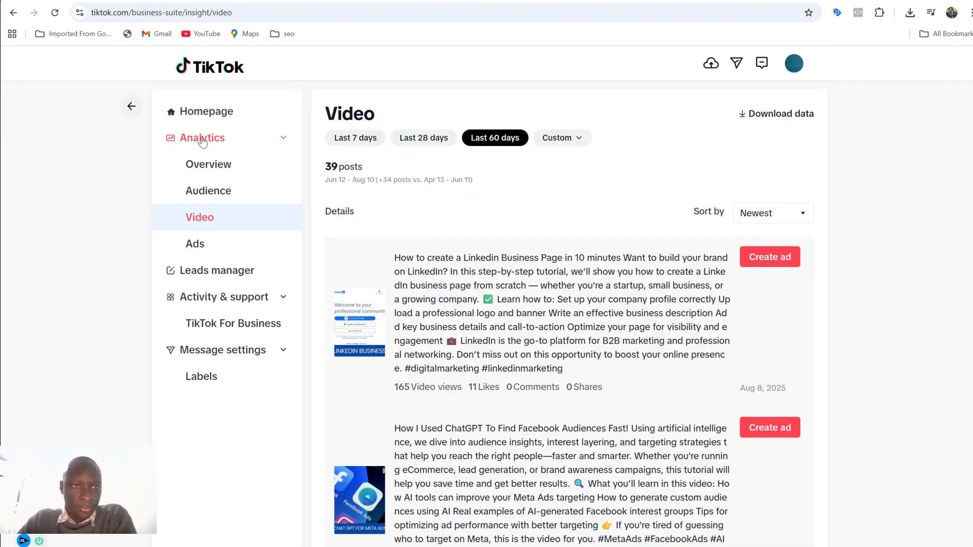
Step: View the last-60-days audience analytics, then return to the homepage and go to TikTok
left_click(220, 194)
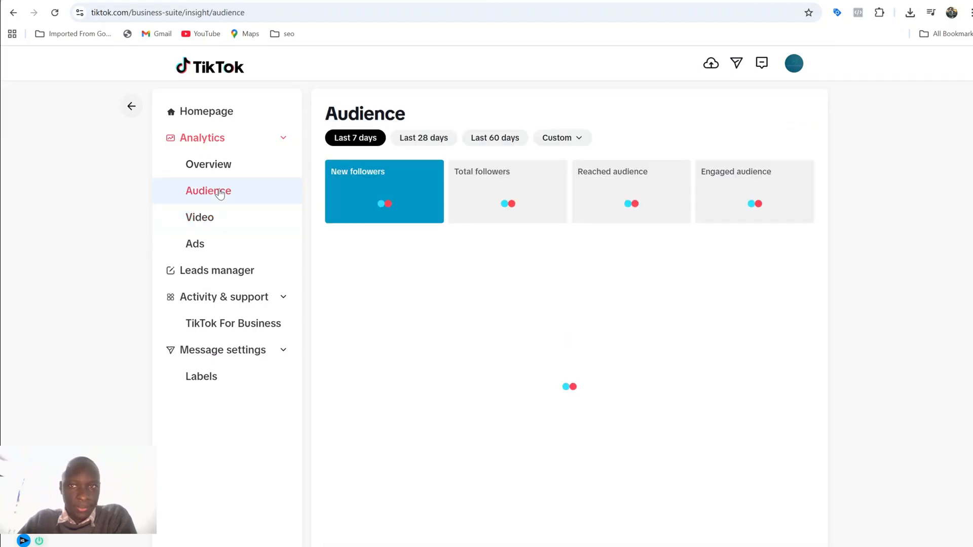
scroll(363, 230, "down", 3)
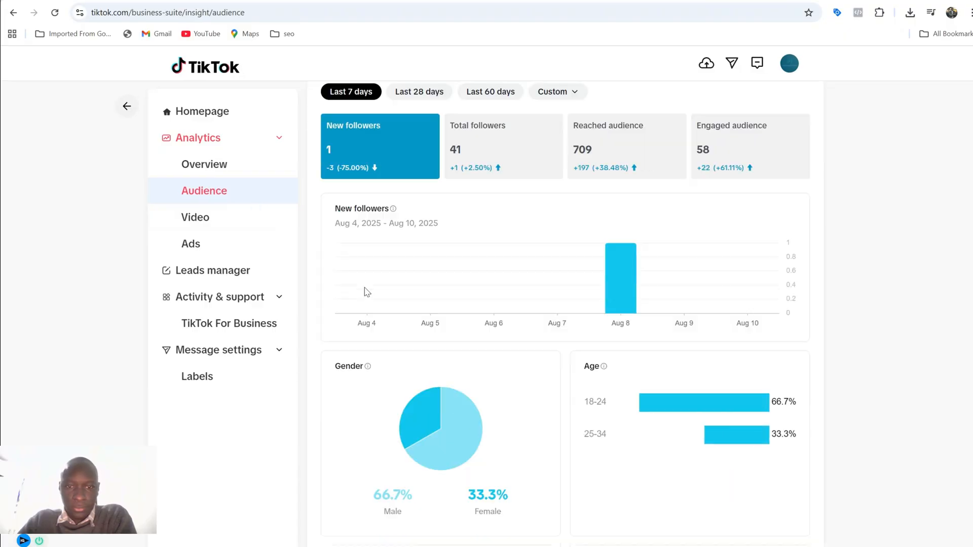
scroll(363, 288, "down", 3)
scroll(364, 287, "up", 6)
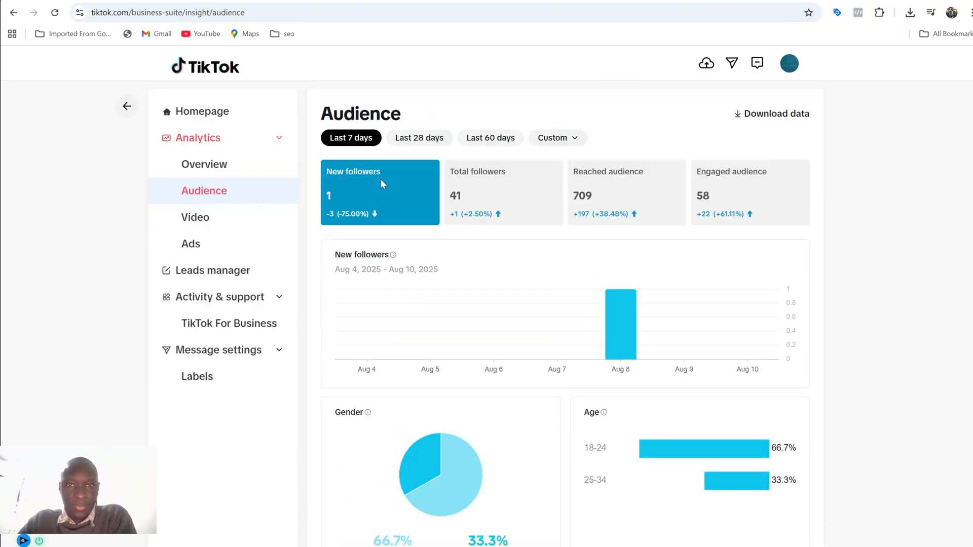
left_click(503, 140)
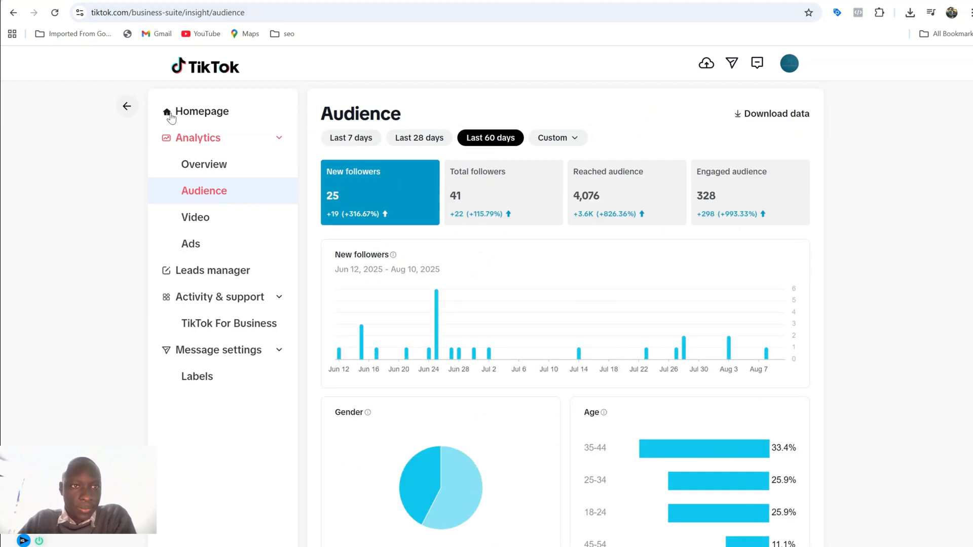
left_click(172, 114)
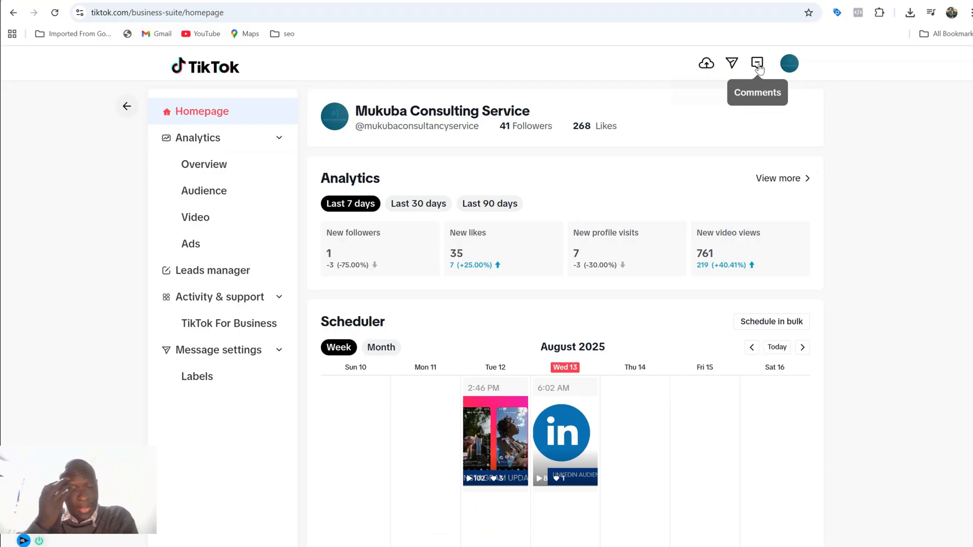
left_click(214, 74)
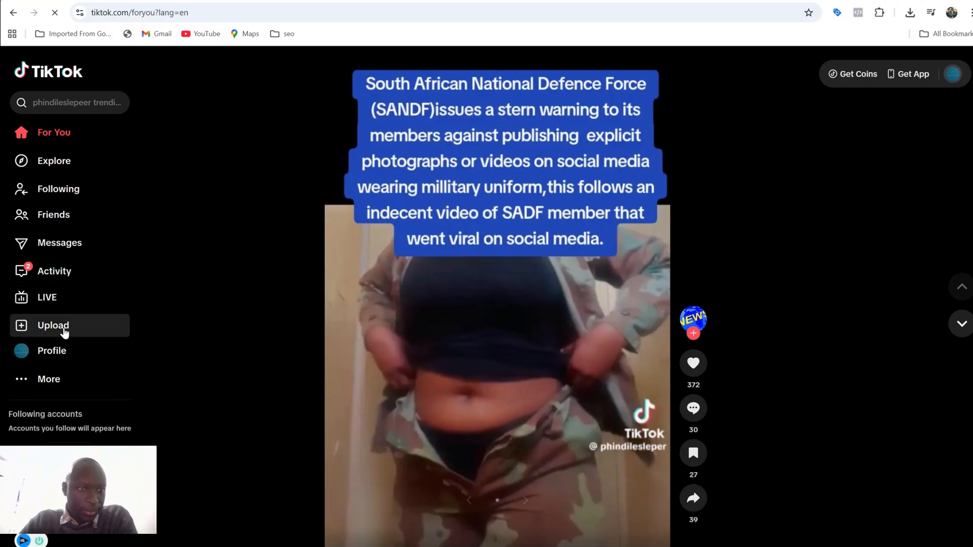
Step: Go to the upload page, then open the TikTok Studio analytics overview
left_click(54, 325)
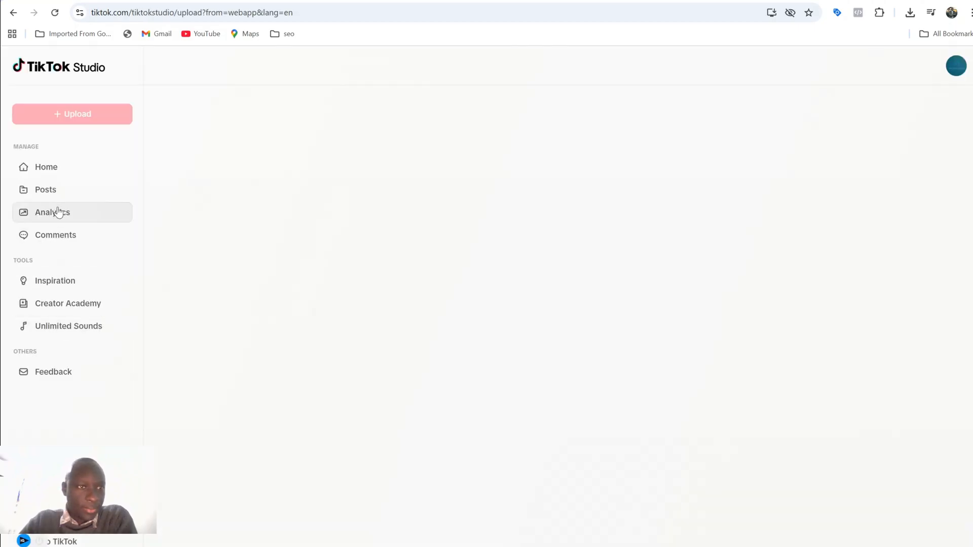
left_click(58, 212)
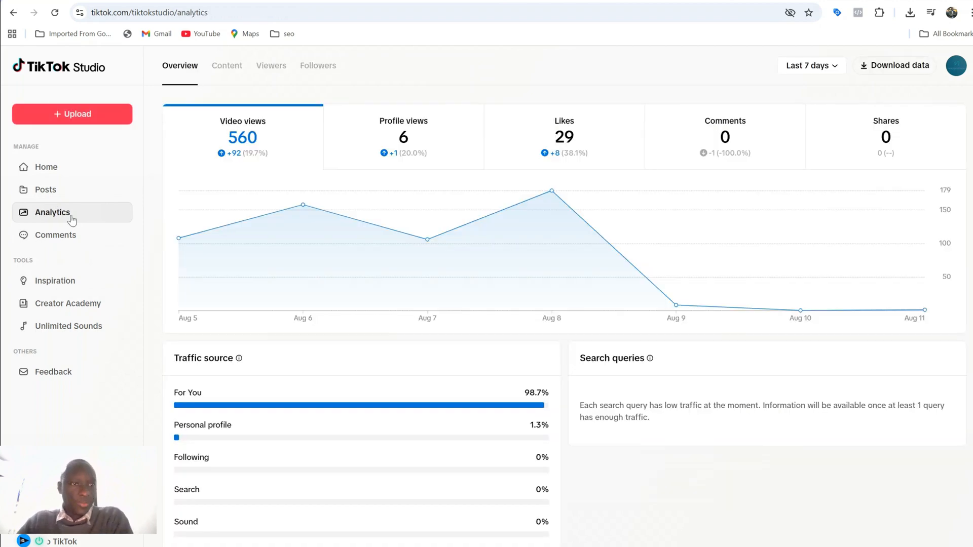
Step: Open the Posts list and scroll through the 64 published videos with their stats
left_click(69, 191)
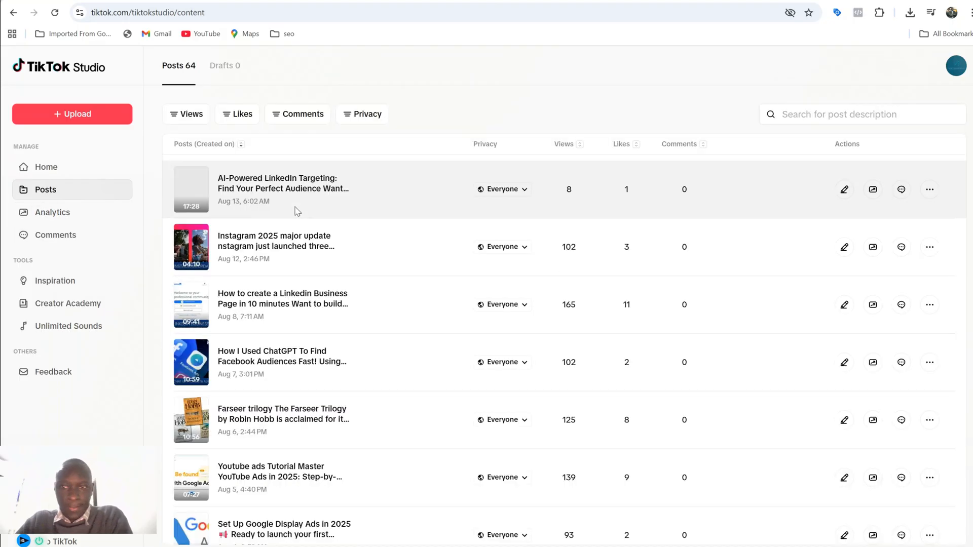
scroll(298, 211, "down", 10)
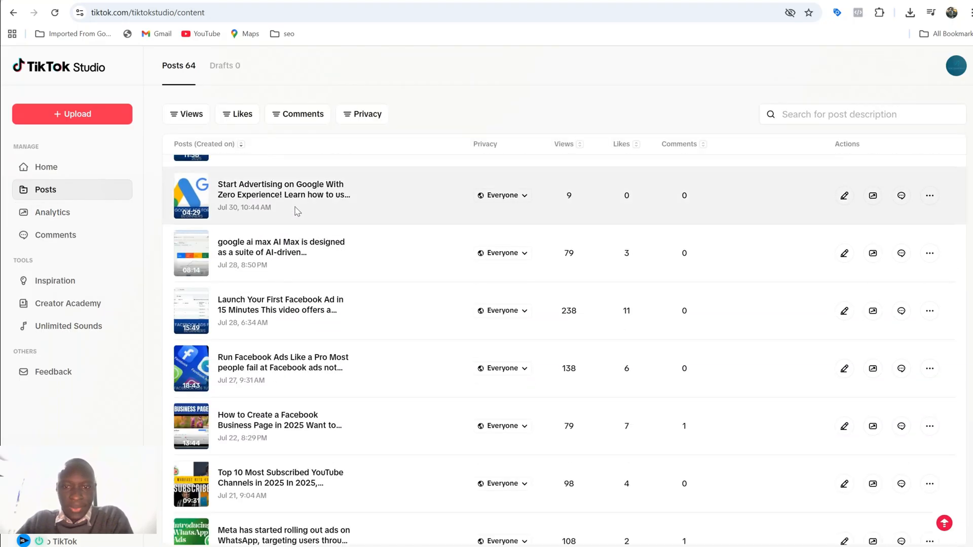
scroll(298, 212, "down", 13)
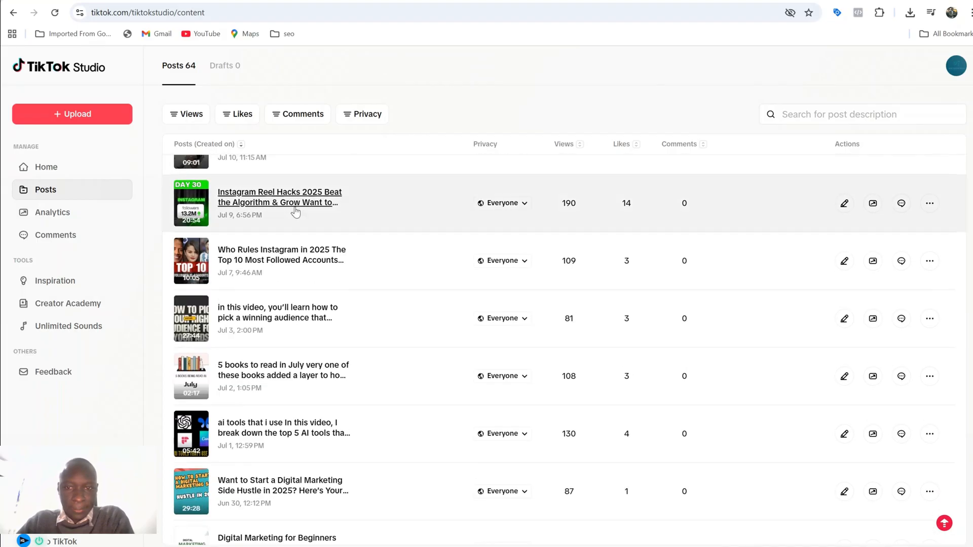
scroll(296, 212, "down", 7)
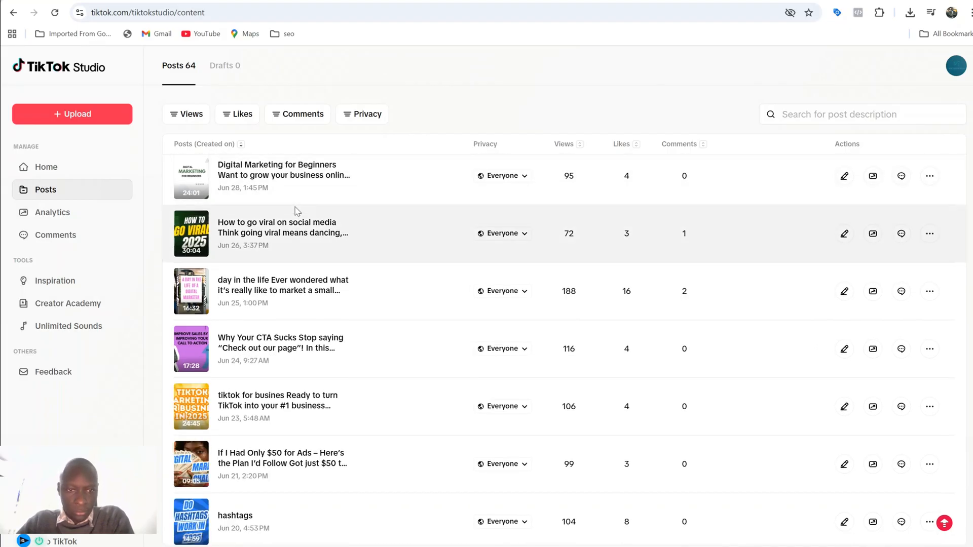
scroll(297, 211, "down", 2)
scroll(297, 212, "down", 3)
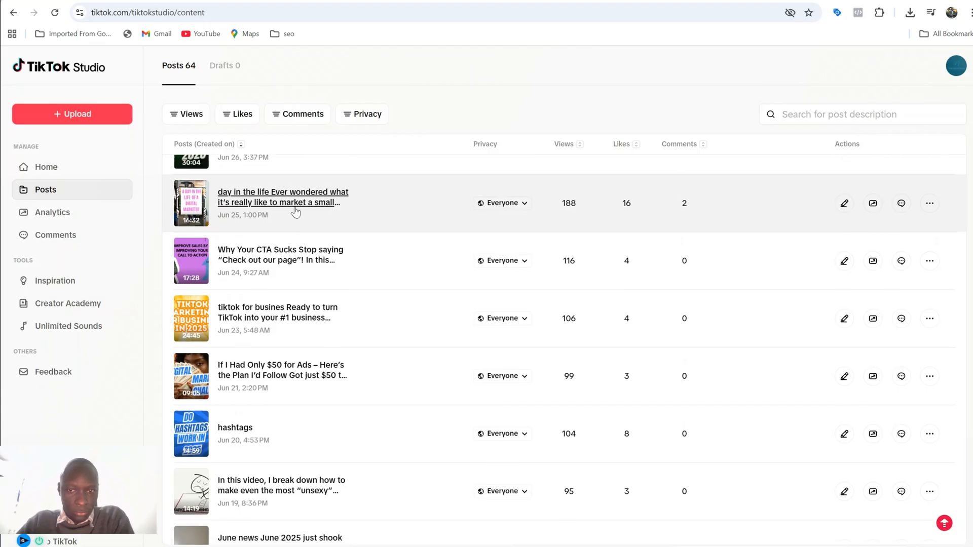
scroll(297, 211, "down", 2)
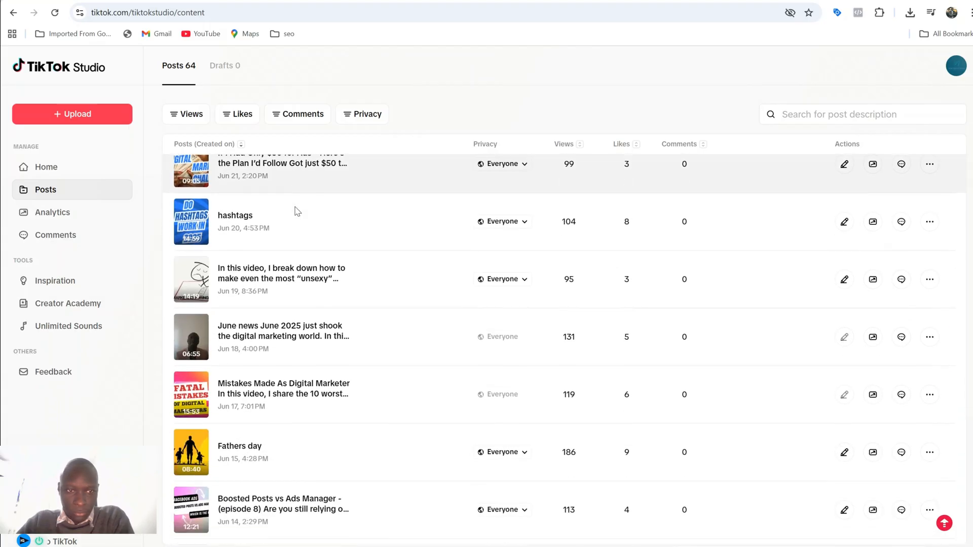
scroll(297, 212, "down", 4)
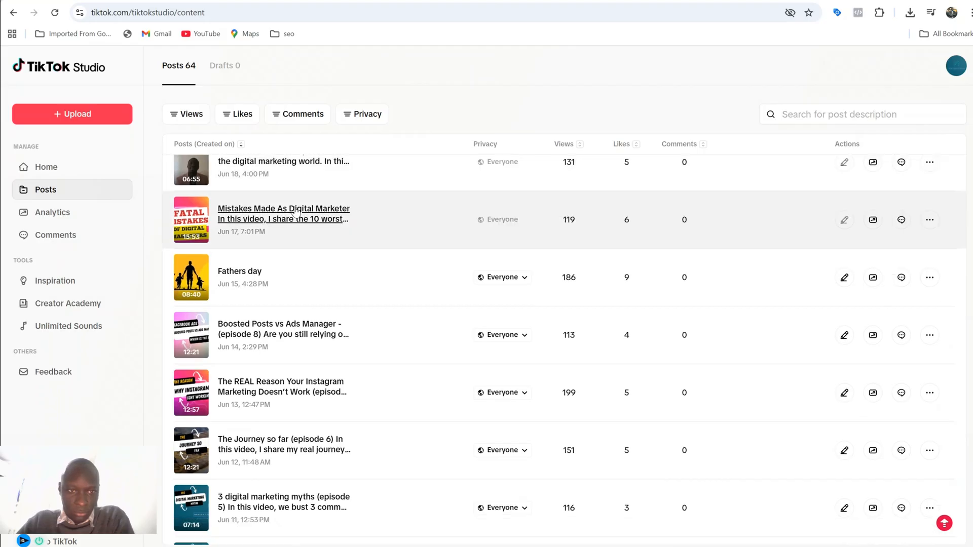
scroll(297, 211, "down", 3)
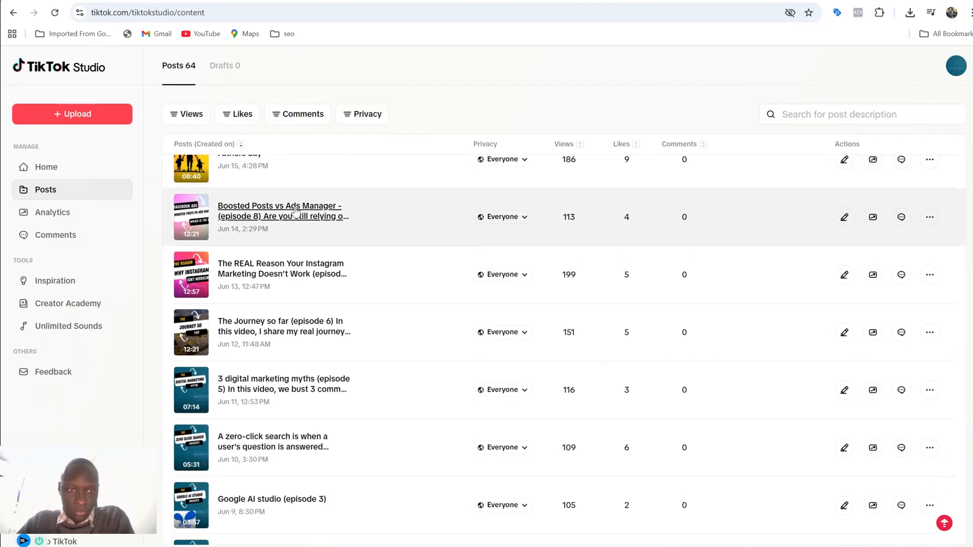
scroll(297, 211, "down", 4)
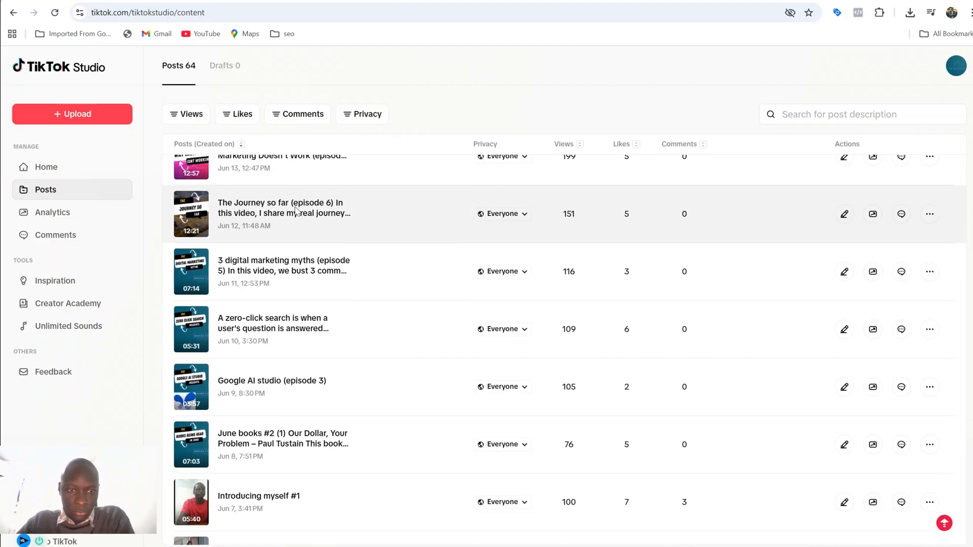
scroll(296, 210, "down", 1)
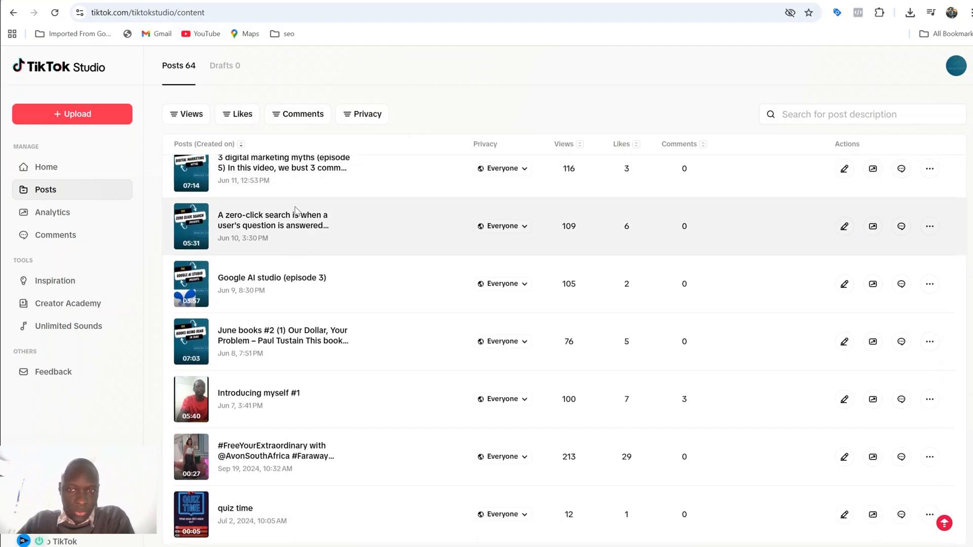
scroll(296, 211, "up", 2)
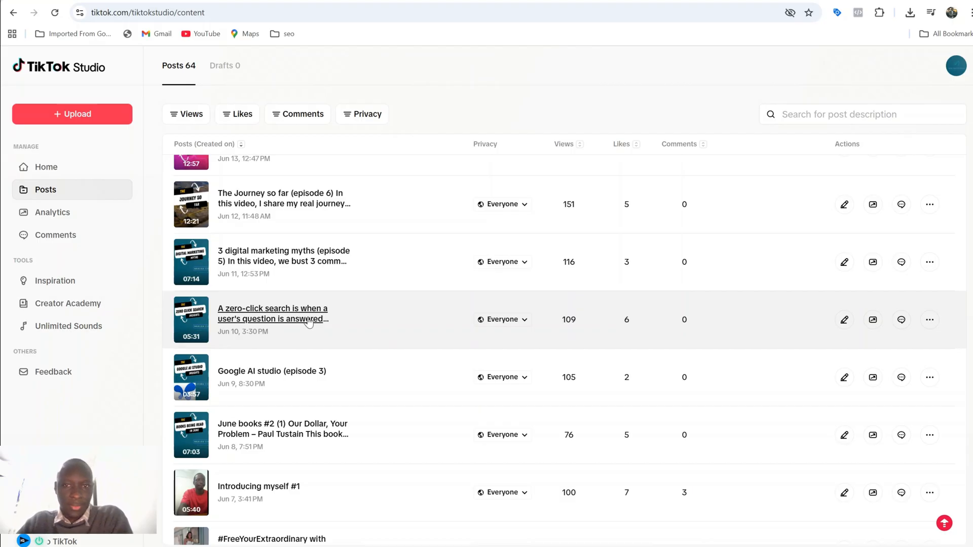
scroll(309, 321, "up", 2)
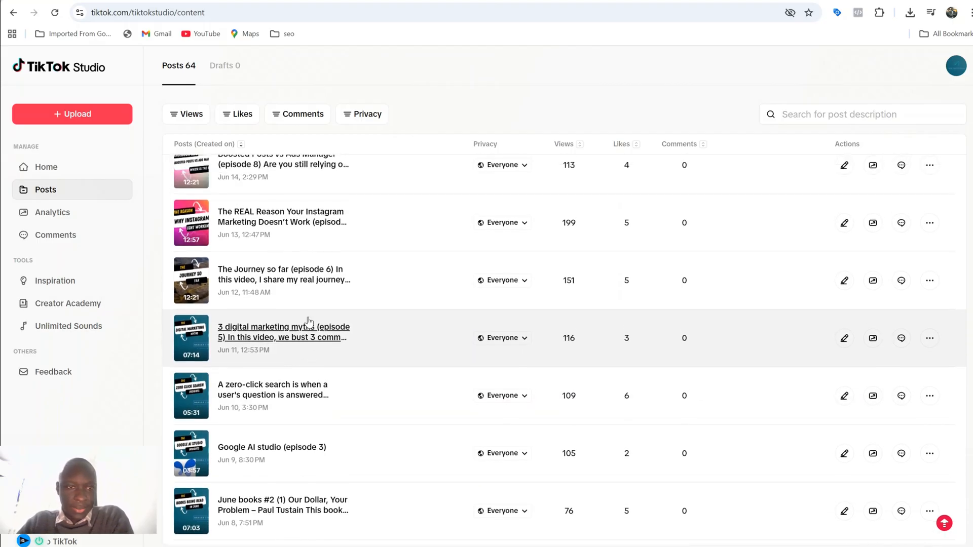
scroll(308, 321, "up", 2)
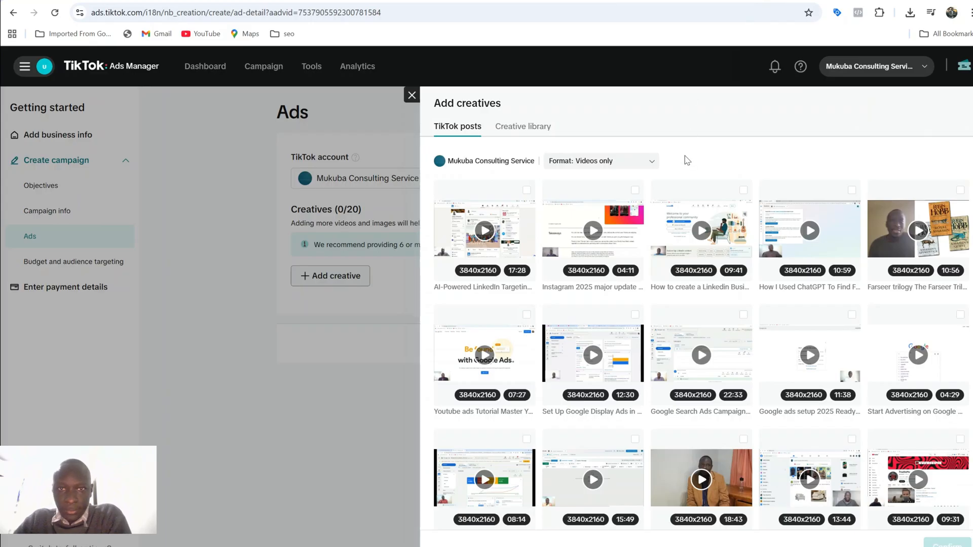
Step: Browse the account's TikTok posts in the creative picker, keeping the filter on videos only
left_click(543, 130)
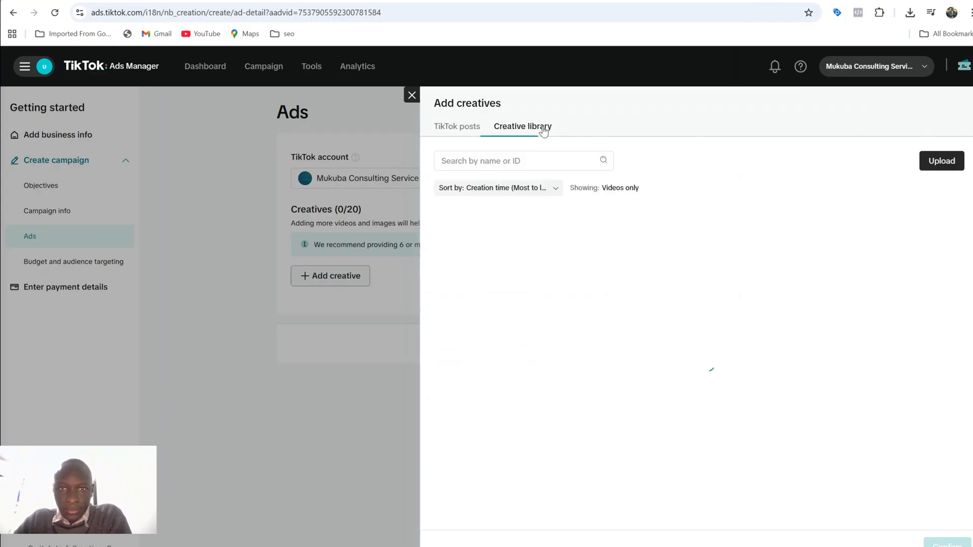
left_click(462, 125)
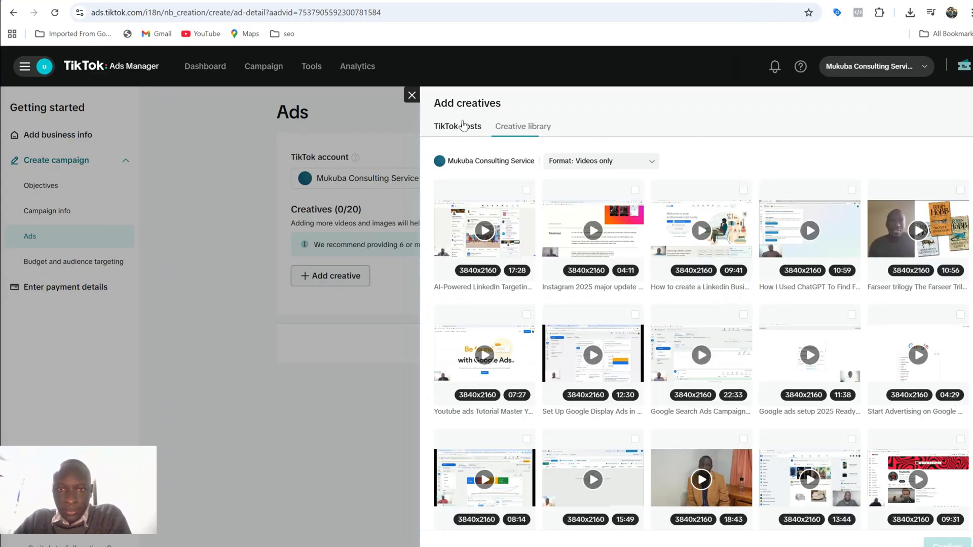
scroll(520, 263, "down", 1)
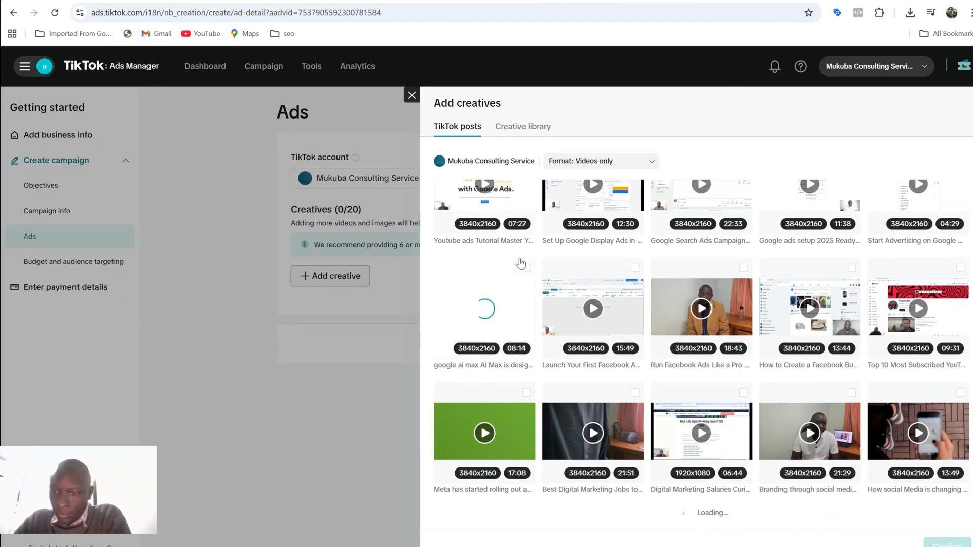
scroll(560, 369, "down", 1)
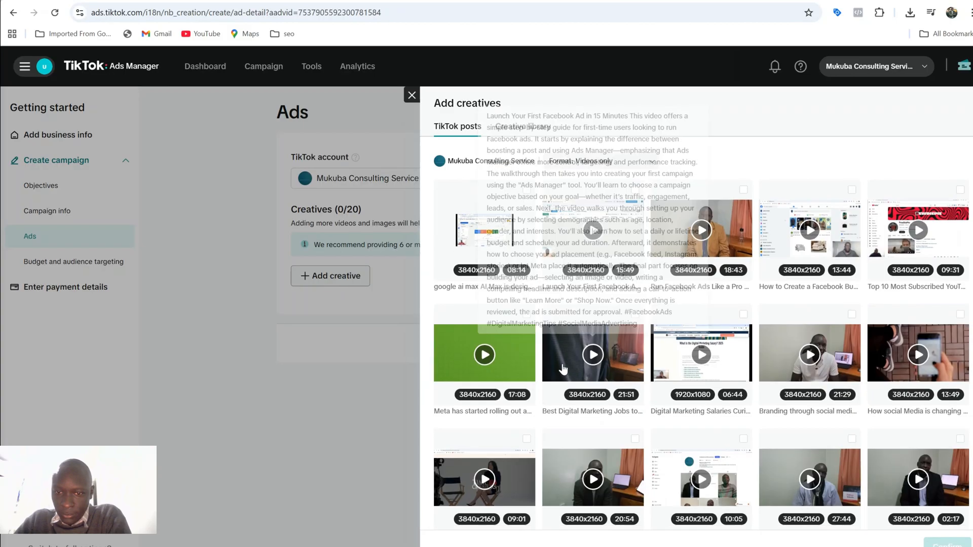
scroll(562, 369, "down", 3)
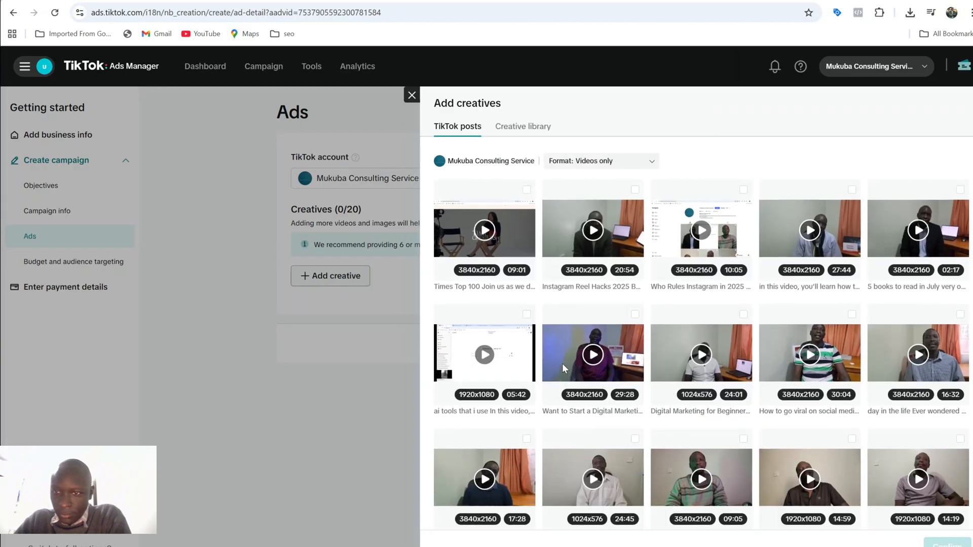
scroll(563, 368, "down", 1)
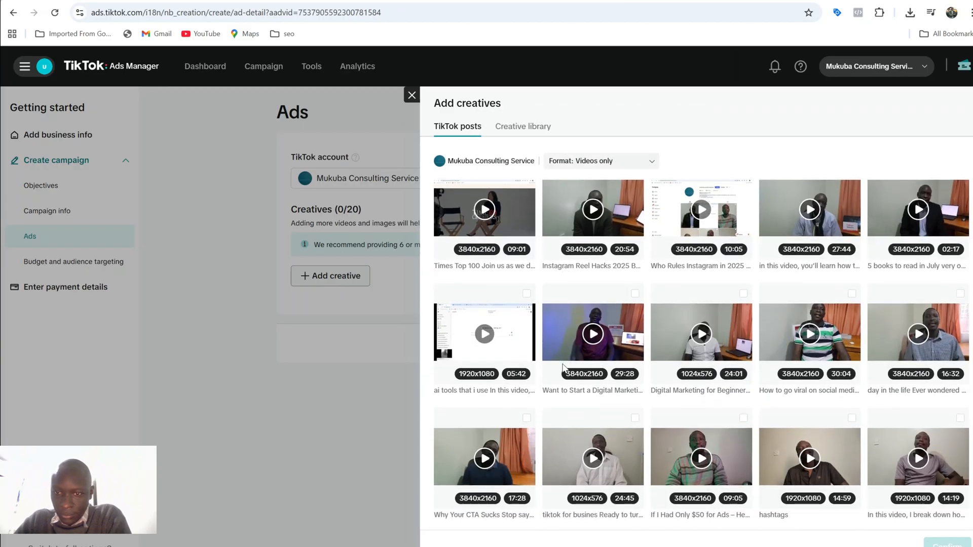
scroll(562, 368, "down", 3)
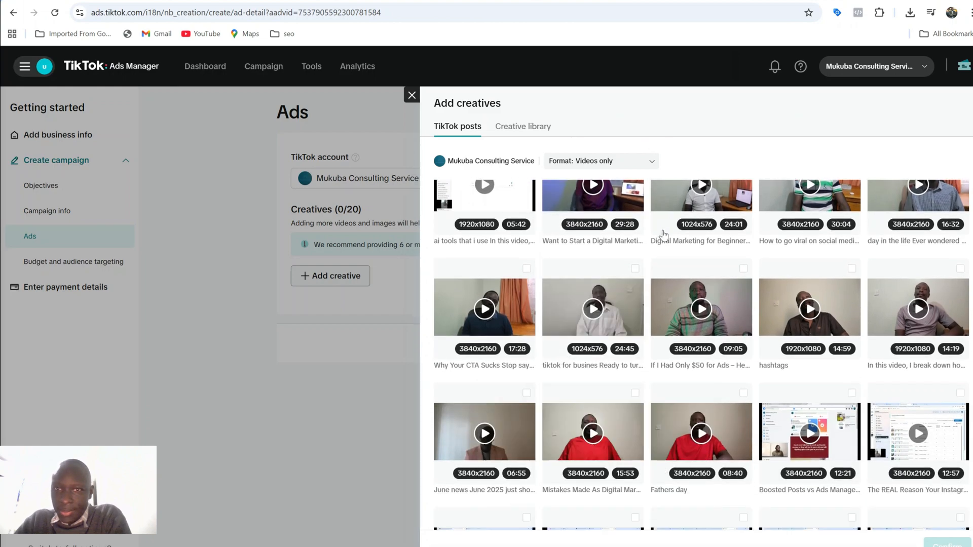
scroll(663, 234, "down", 10)
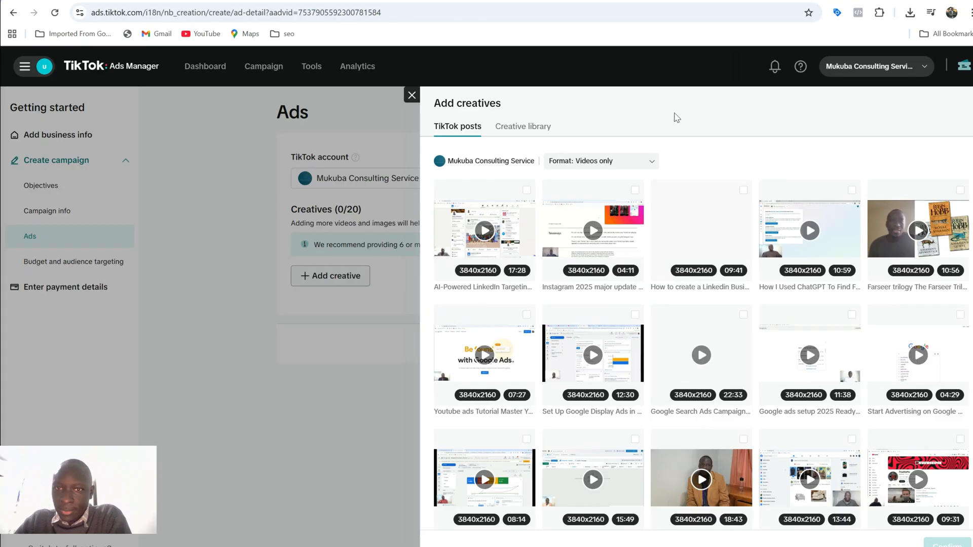
left_click(651, 162)
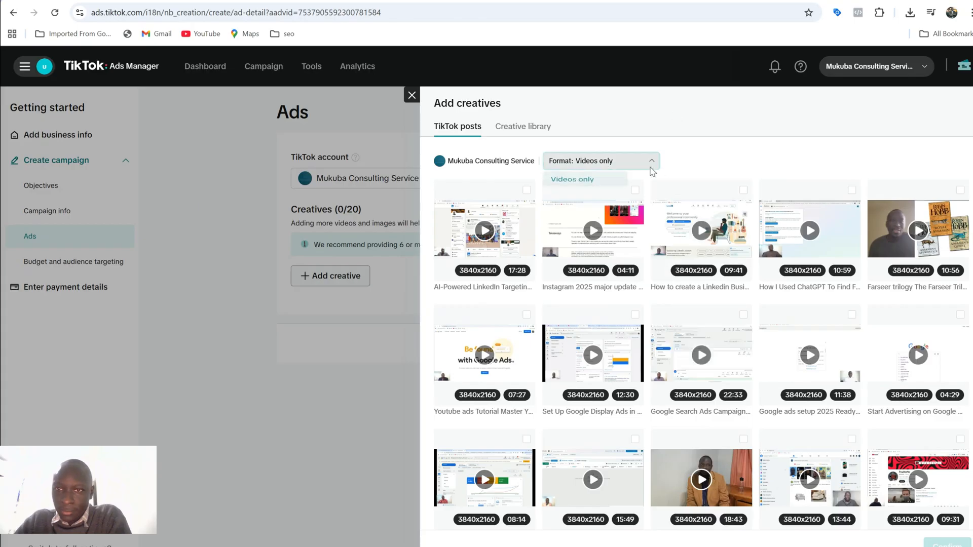
left_click(652, 171)
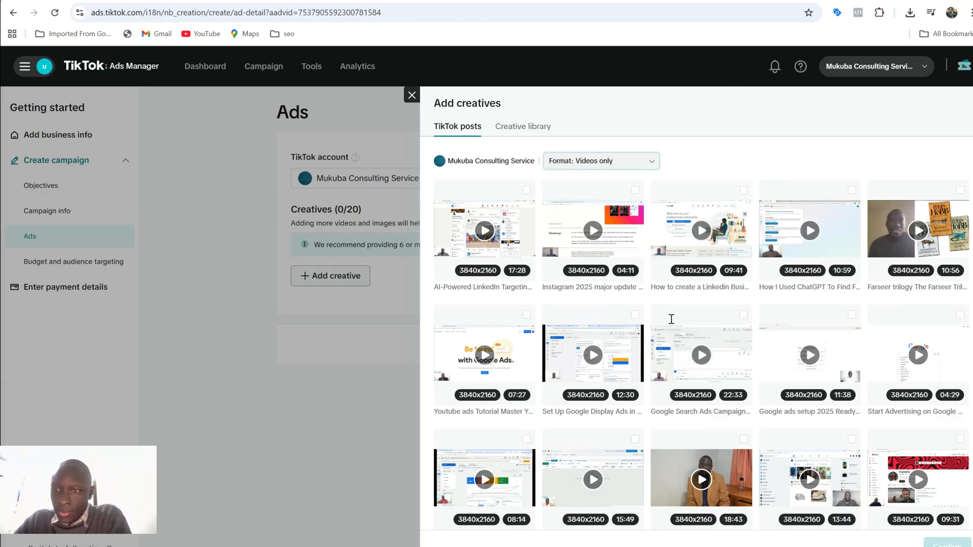
Step: Select the 'The REAL Reason Your Instagram...' episode 7 video and confirm it as the creative
scroll(671, 323, "down", 3)
scroll(671, 324, "down", 5)
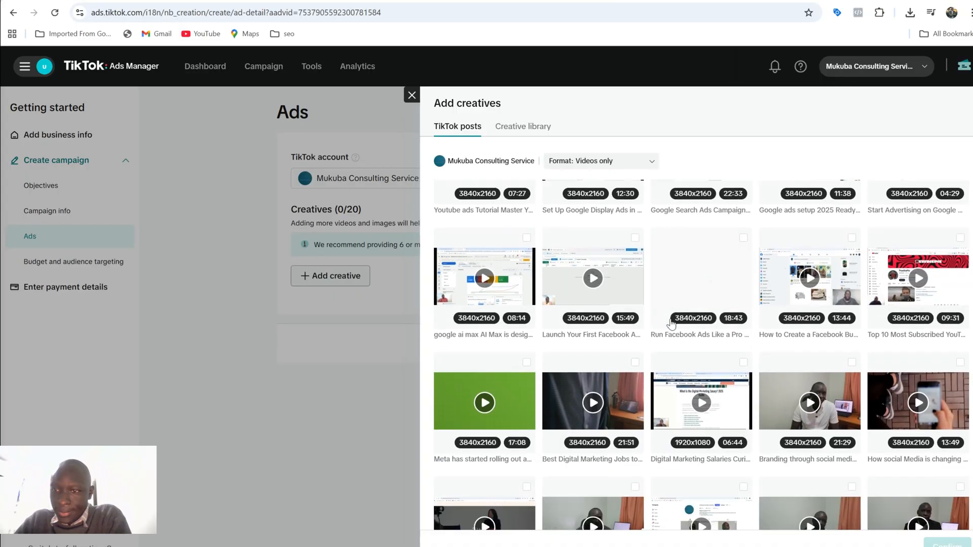
scroll(671, 323, "down", 5)
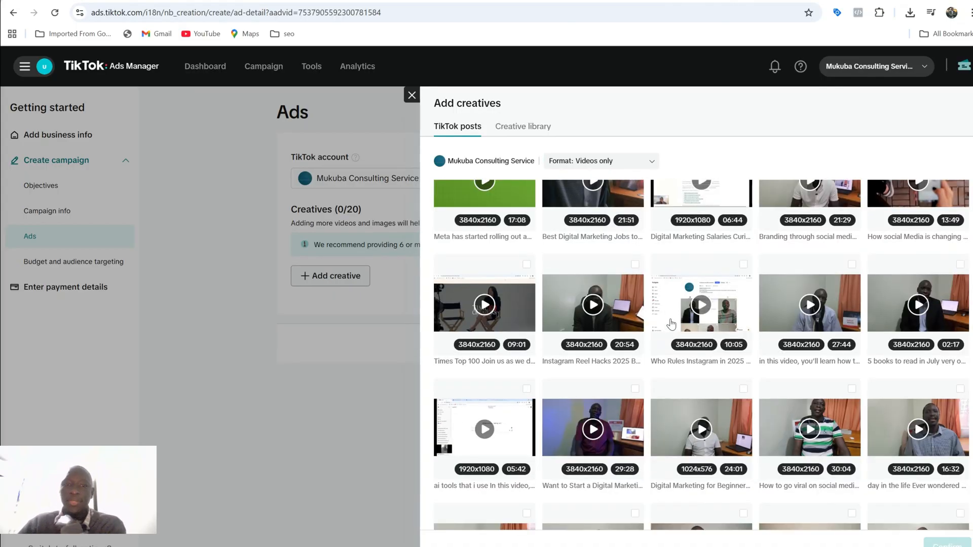
scroll(671, 323, "down", 5)
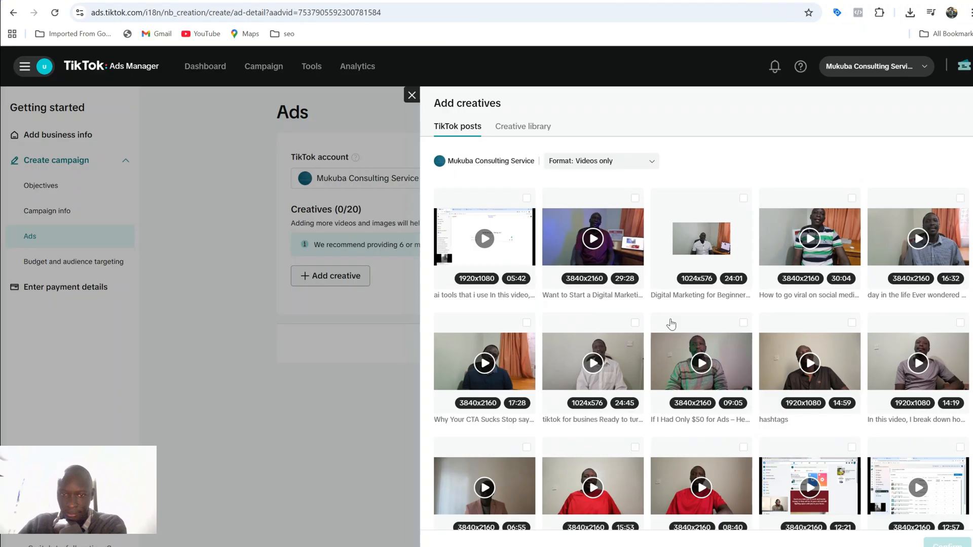
scroll(670, 318, "down", 5)
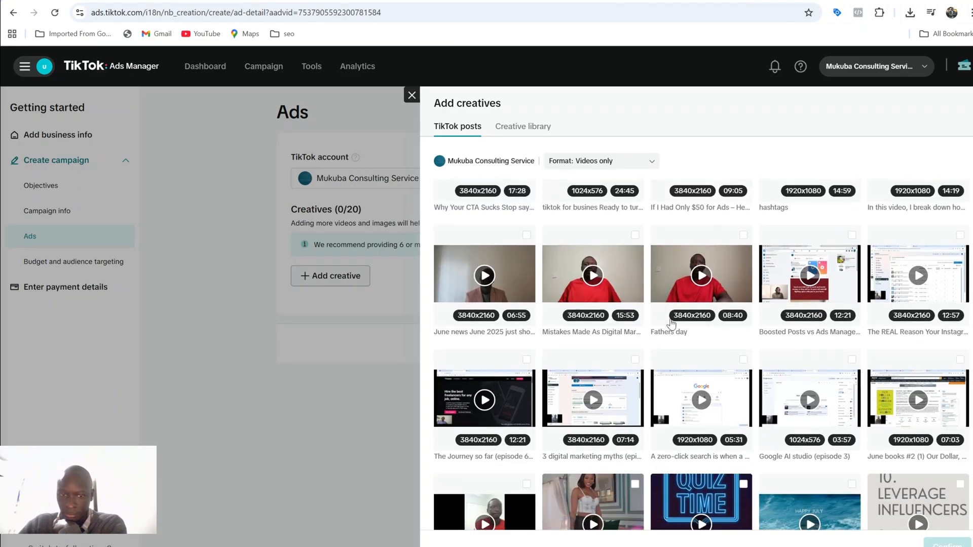
scroll(671, 323, "down", 1)
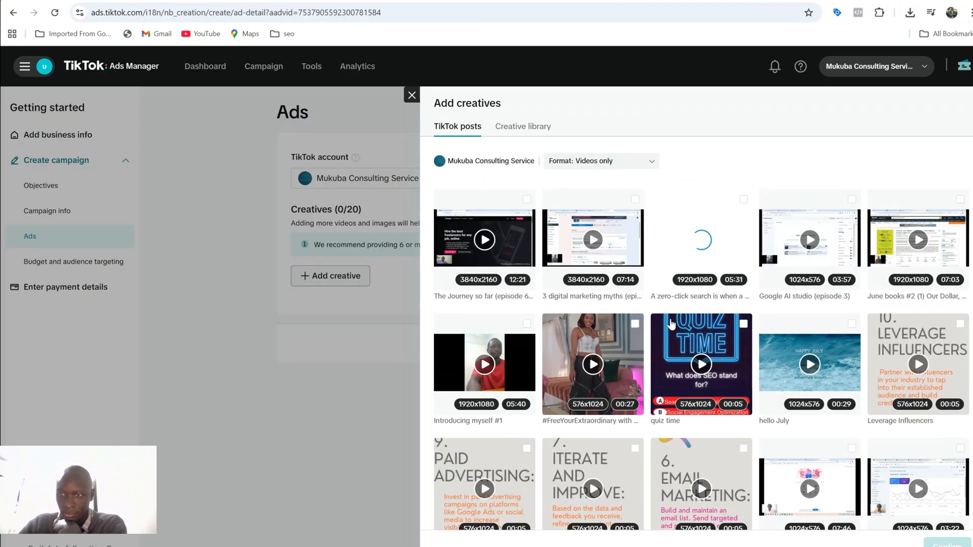
scroll(671, 323, "down", 2)
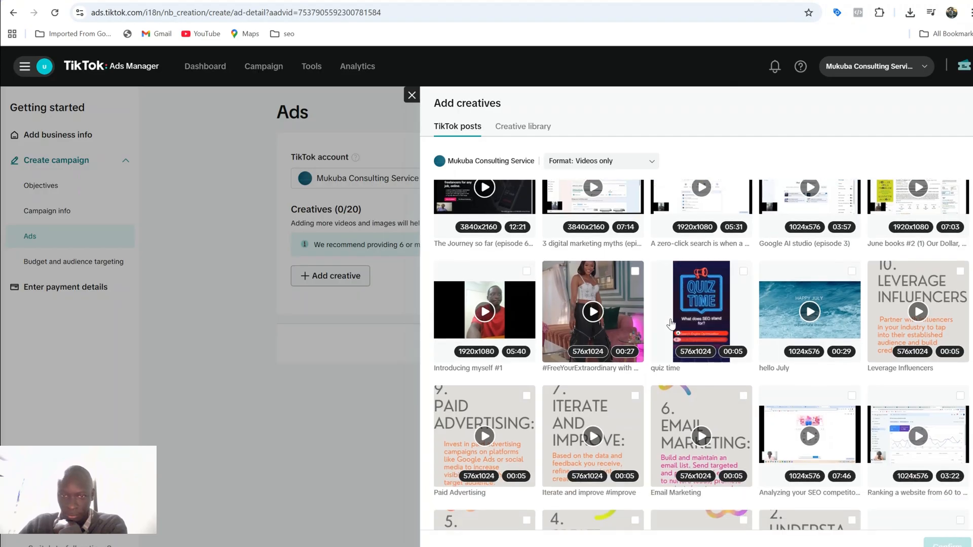
scroll(671, 324, "down", 1)
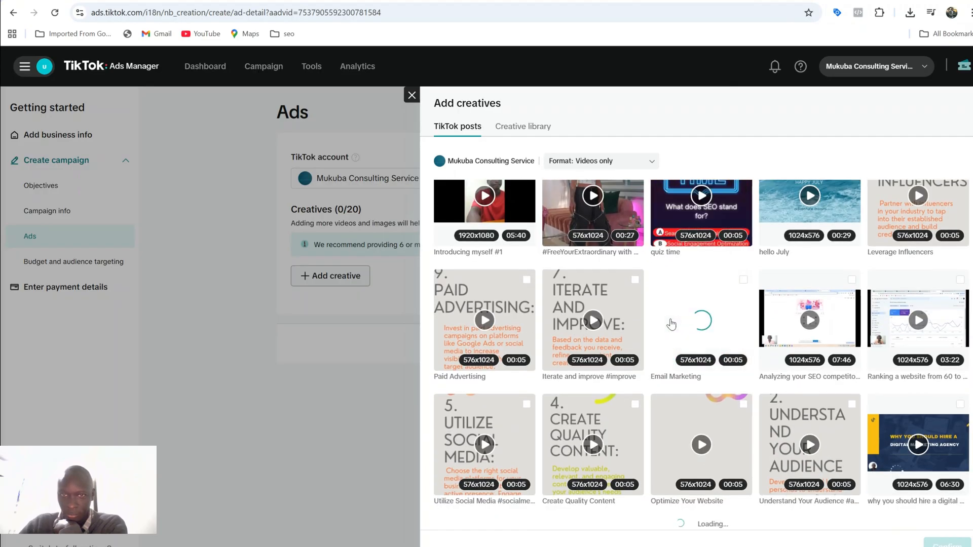
scroll(671, 324, "up", 2)
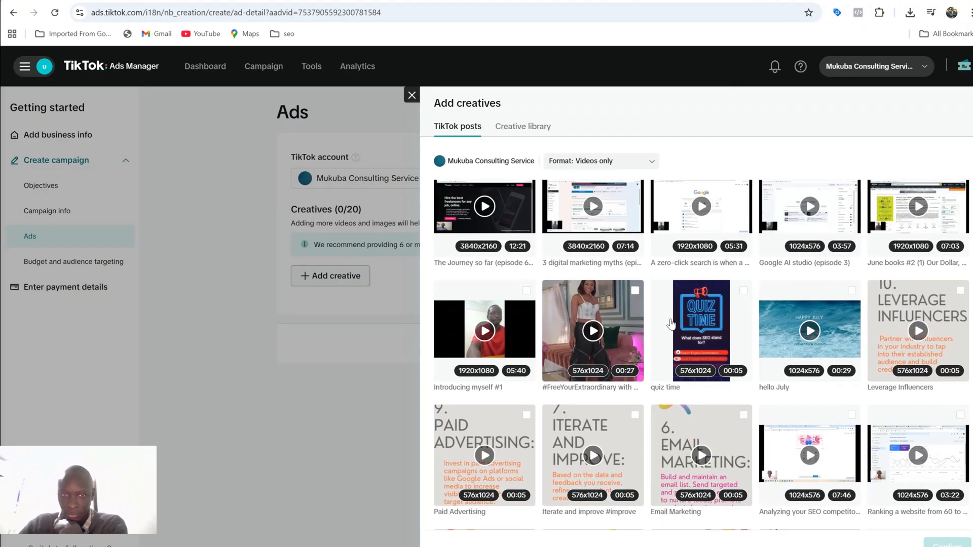
scroll(671, 323, "up", 2)
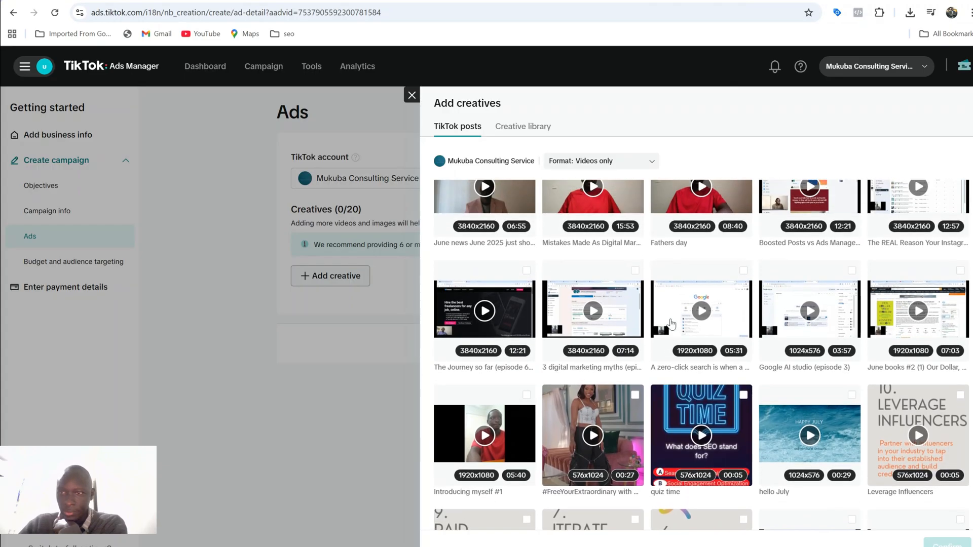
left_click(892, 203)
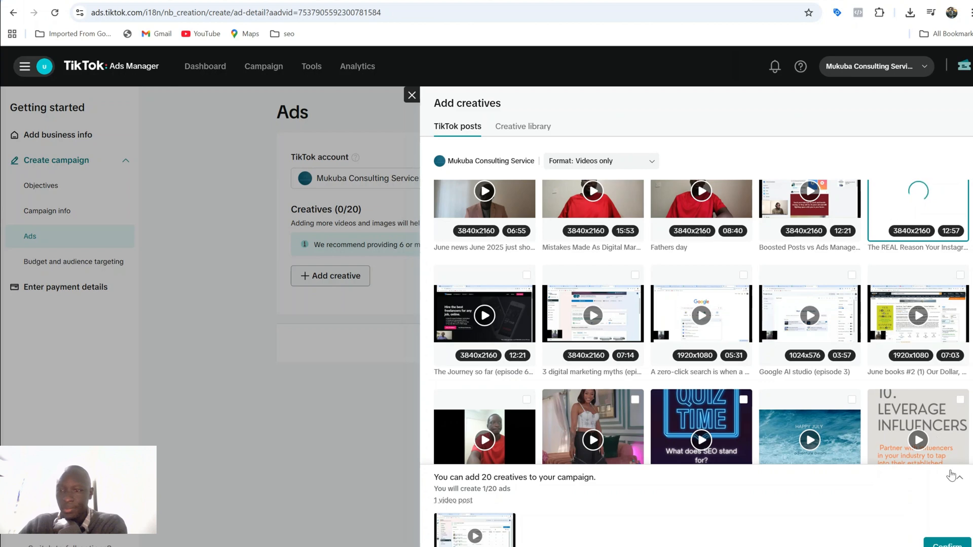
left_click(946, 543)
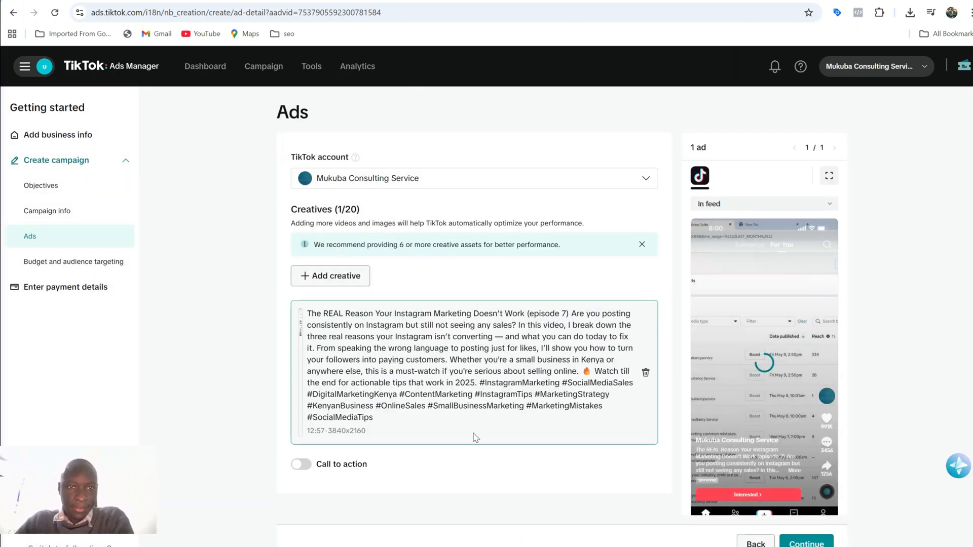
Step: Switch on the ad's call to action
scroll(314, 415, "down", 1)
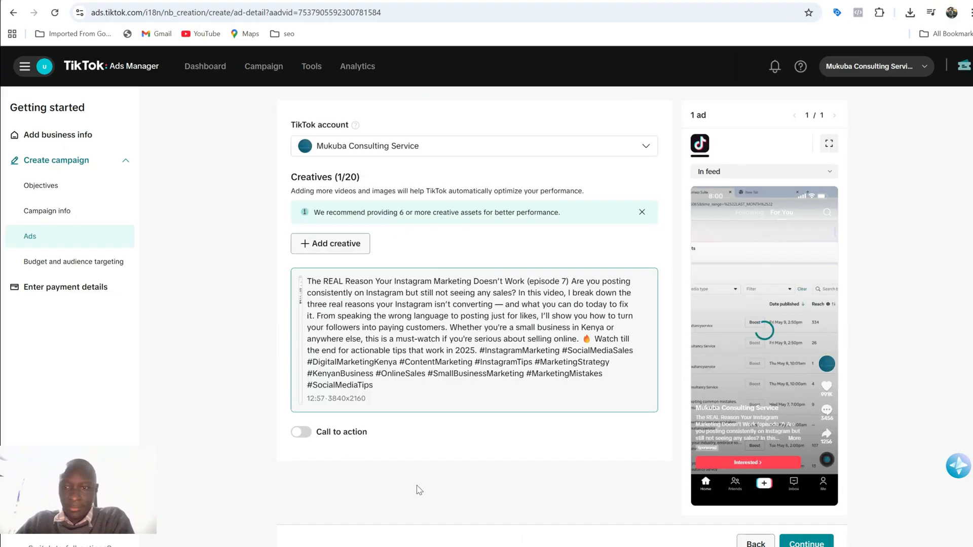
left_click(302, 433)
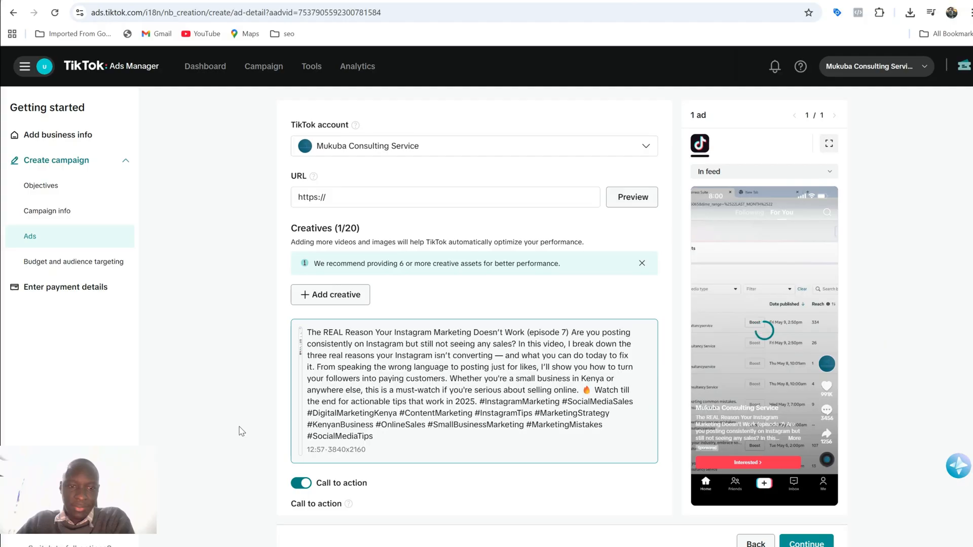
scroll(242, 432, "down", 2)
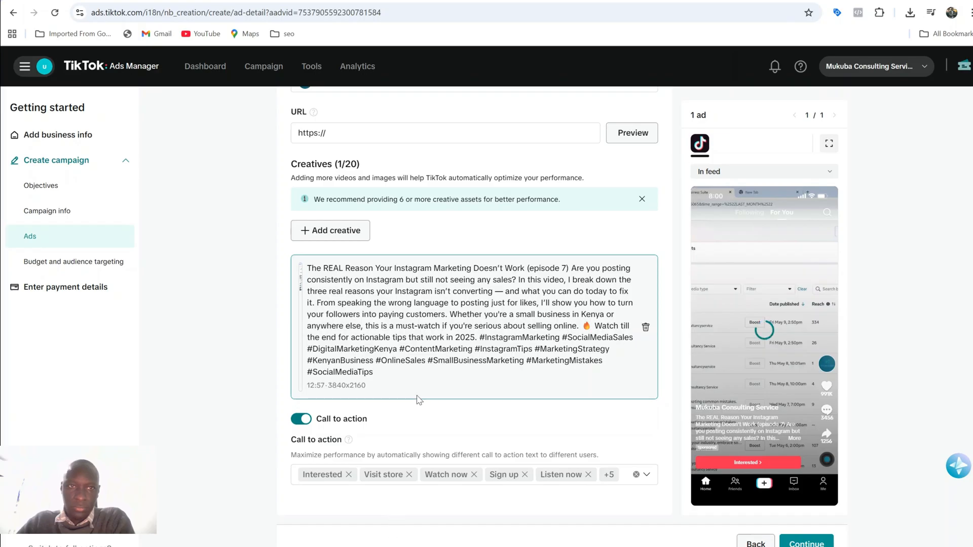
scroll(396, 522, "up", 3)
left_click(402, 238)
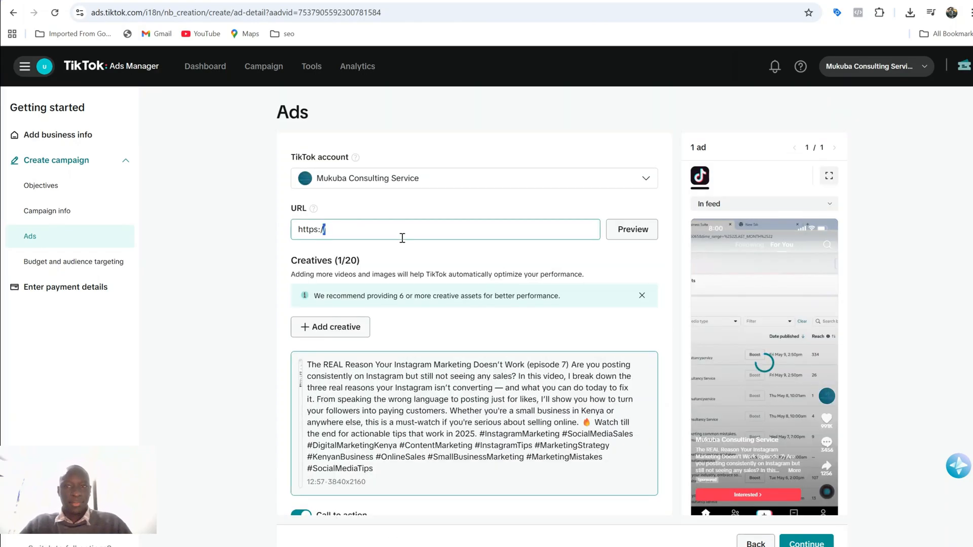
key("ctrl+a")
type("https://mukuba.co.ke/")
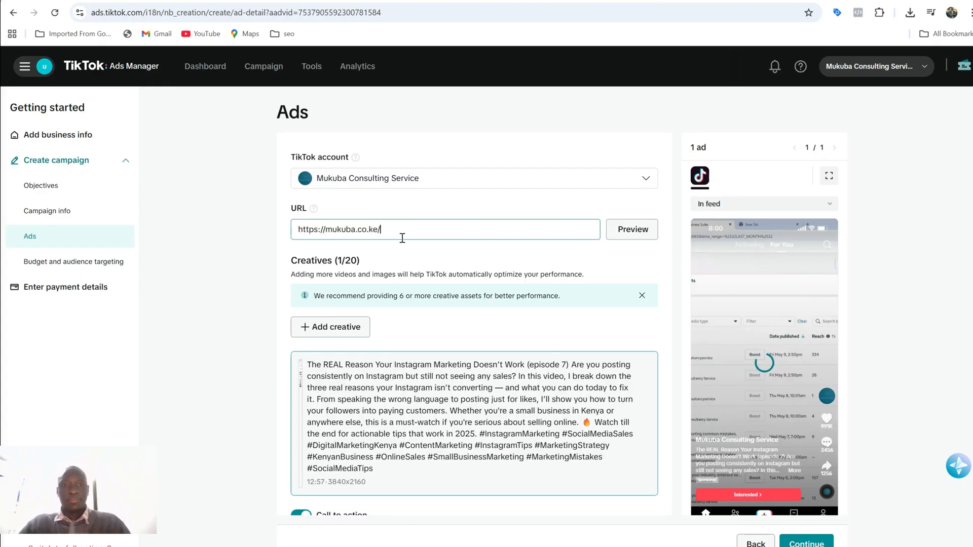
scroll(544, 340, "down", 2)
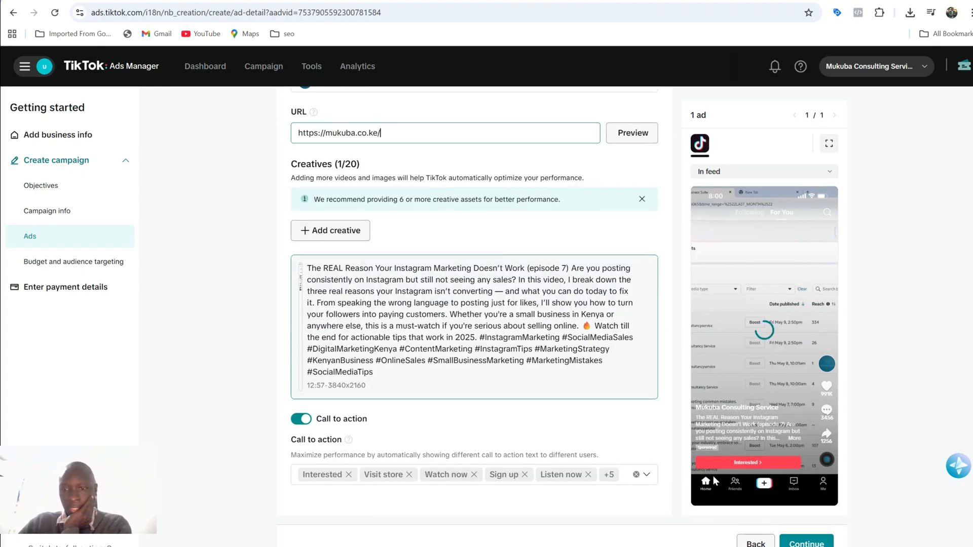
left_click(807, 543)
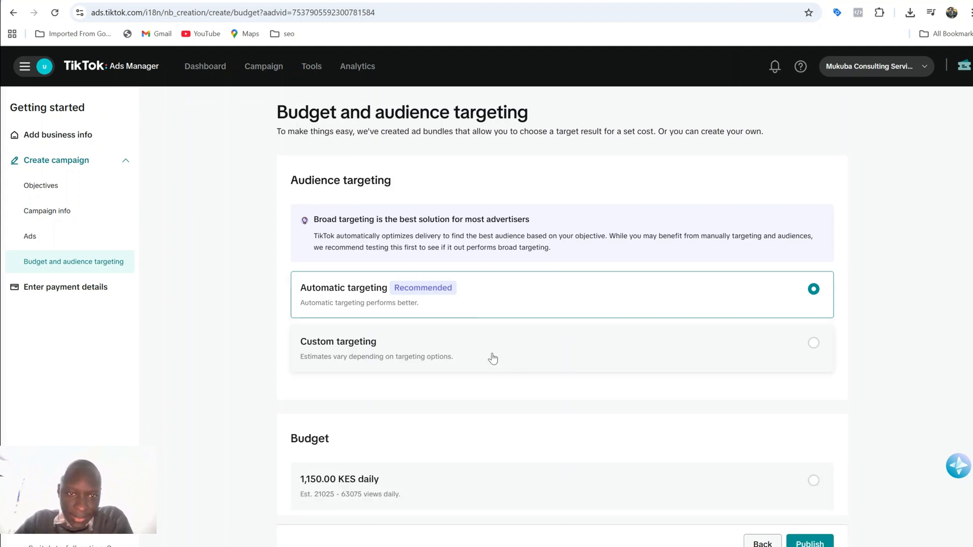
Step: Set a custom daily budget of 500 KES instead of 1,675.00 and choose Custom schedule
scroll(493, 364, "down", 4)
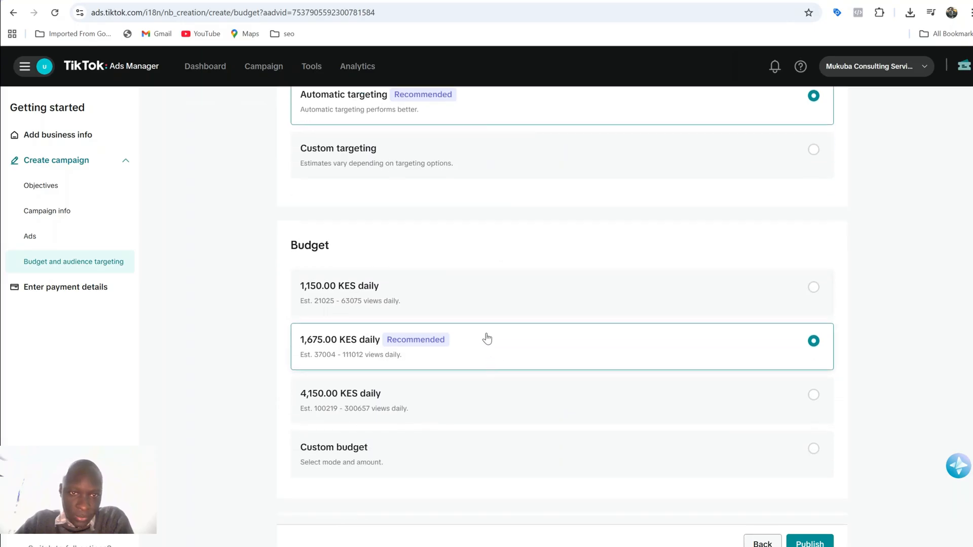
left_click(472, 464)
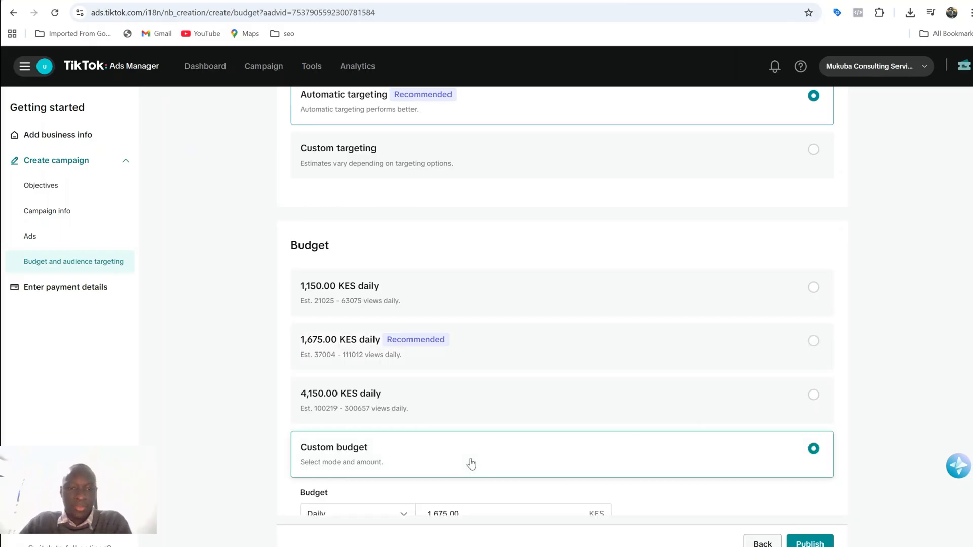
scroll(391, 419, "down", 4)
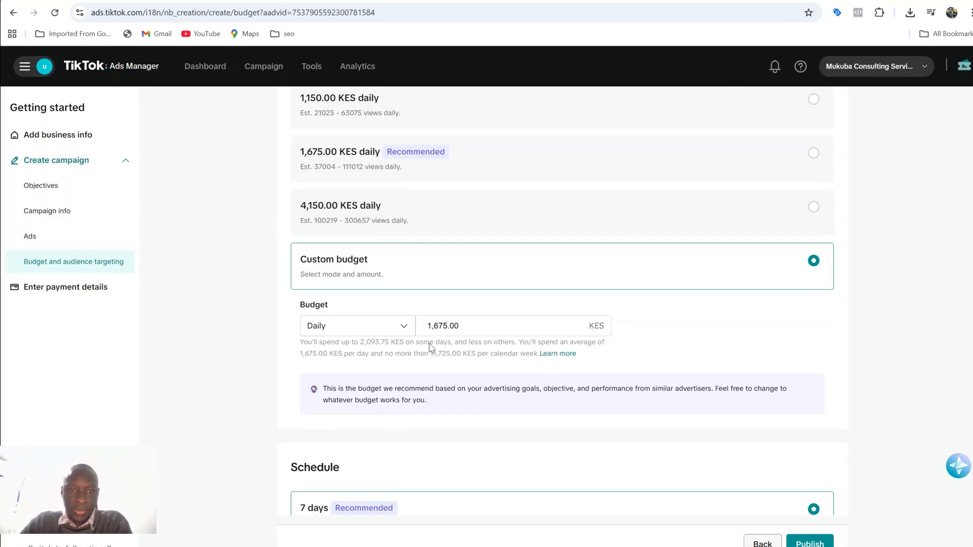
left_click(458, 324)
left_click_drag(459, 324, 422, 326)
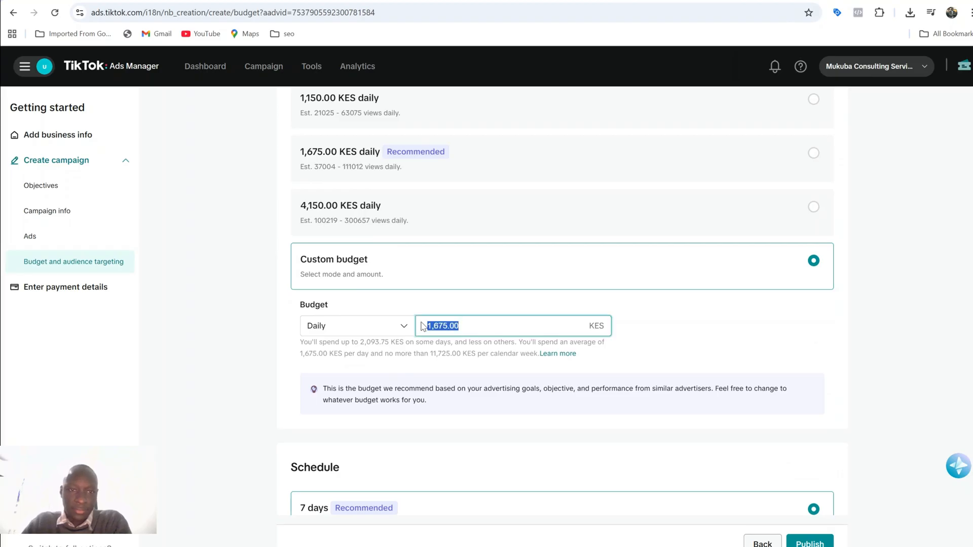
type("100")
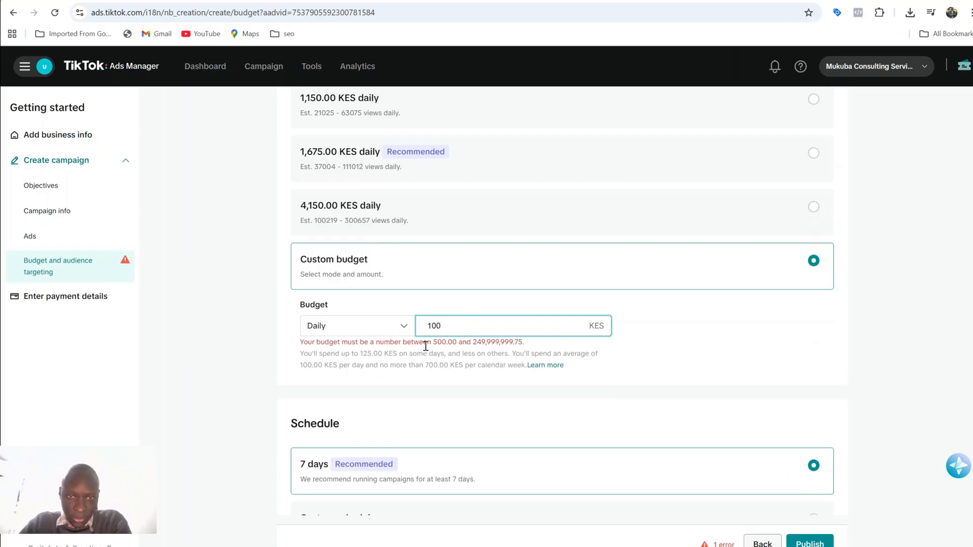
key("BackSpace")
key("BackSpace")
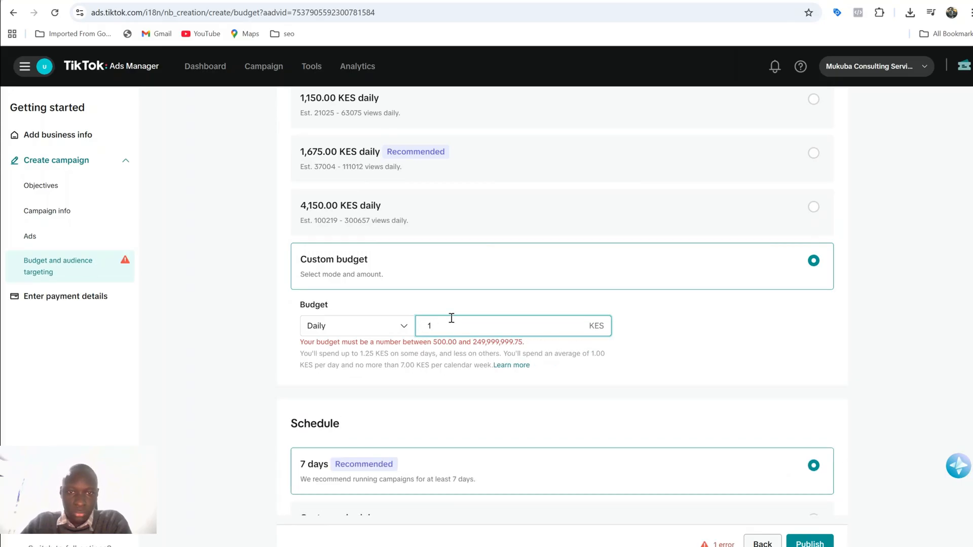
key("BackSpace")
type("50")
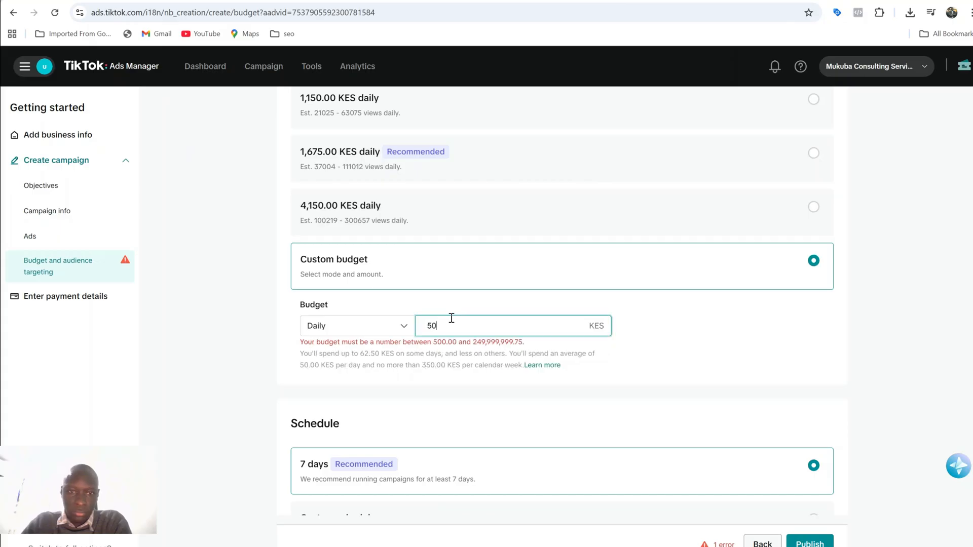
type("0")
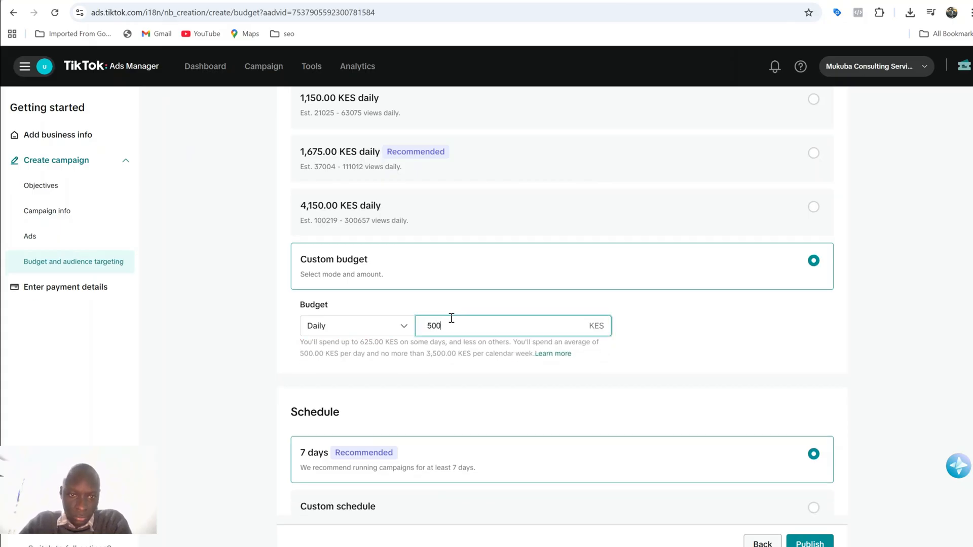
scroll(261, 341, "down", 2)
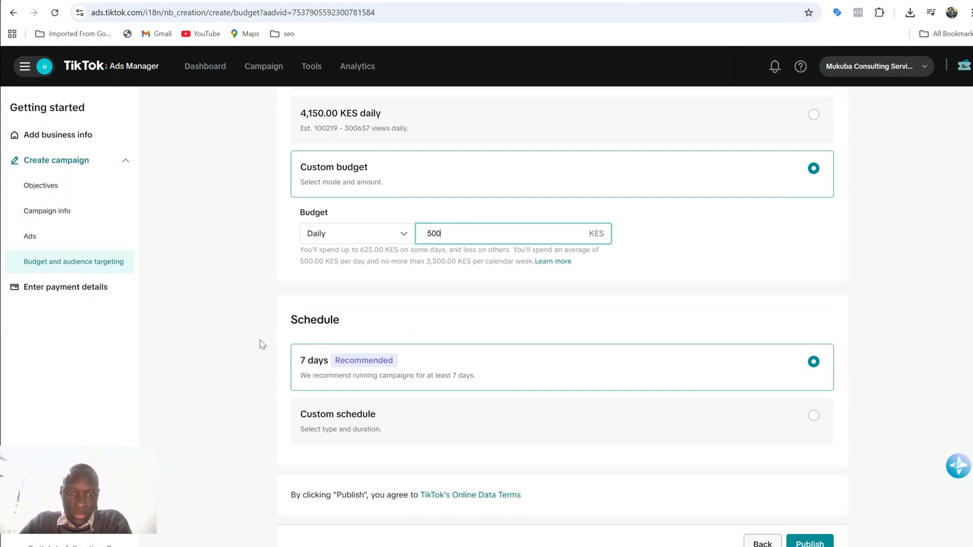
left_click(359, 414)
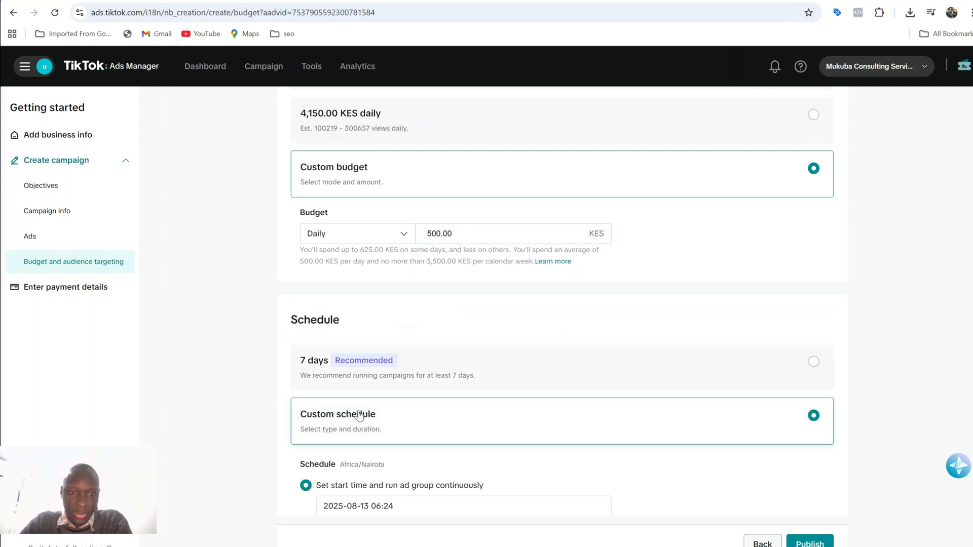
scroll(259, 428, "down", 2)
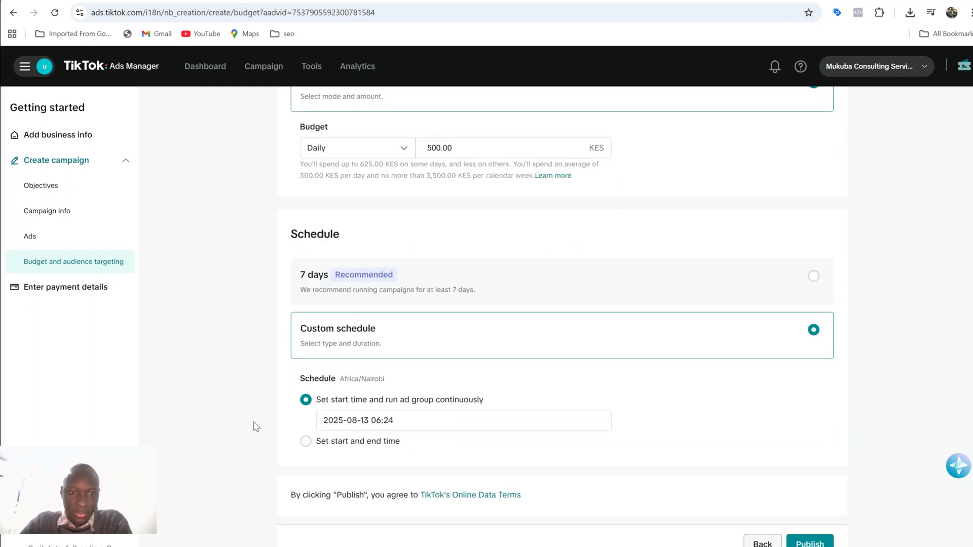
left_click(304, 445)
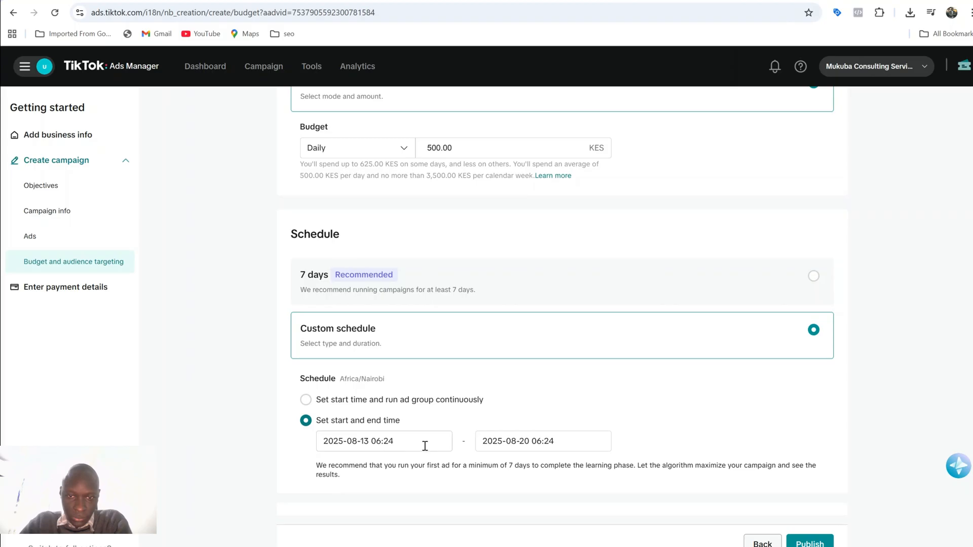
left_click(490, 442)
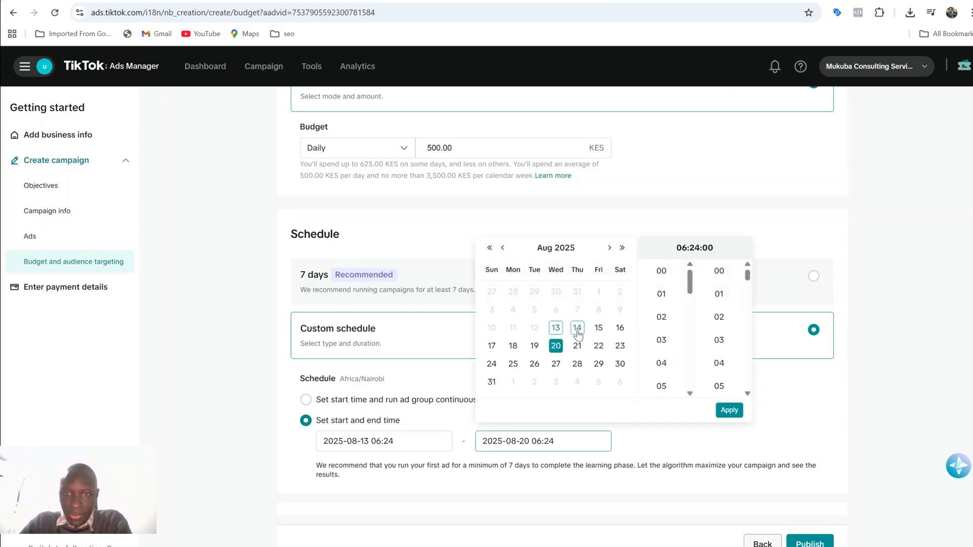
left_click(577, 329)
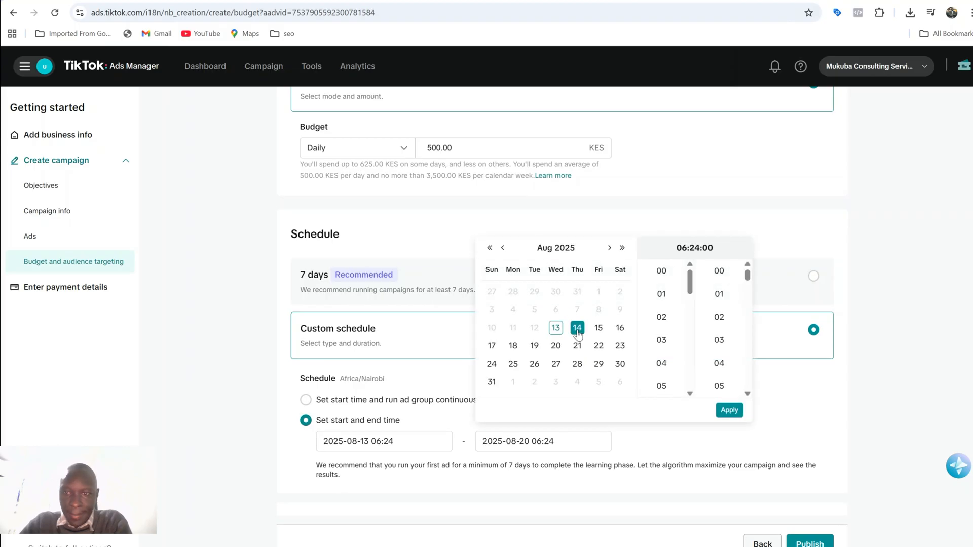
left_click(730, 411)
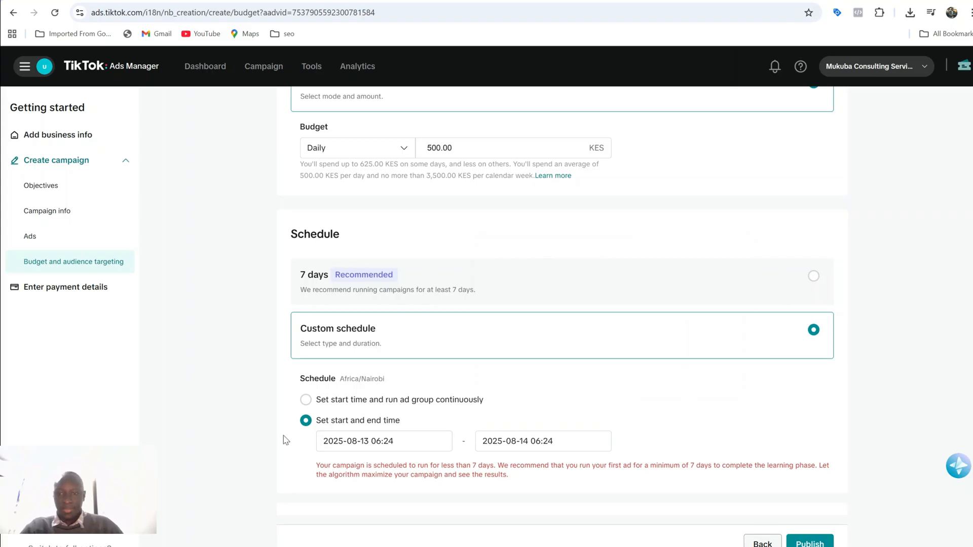
scroll(272, 438, "down", 1)
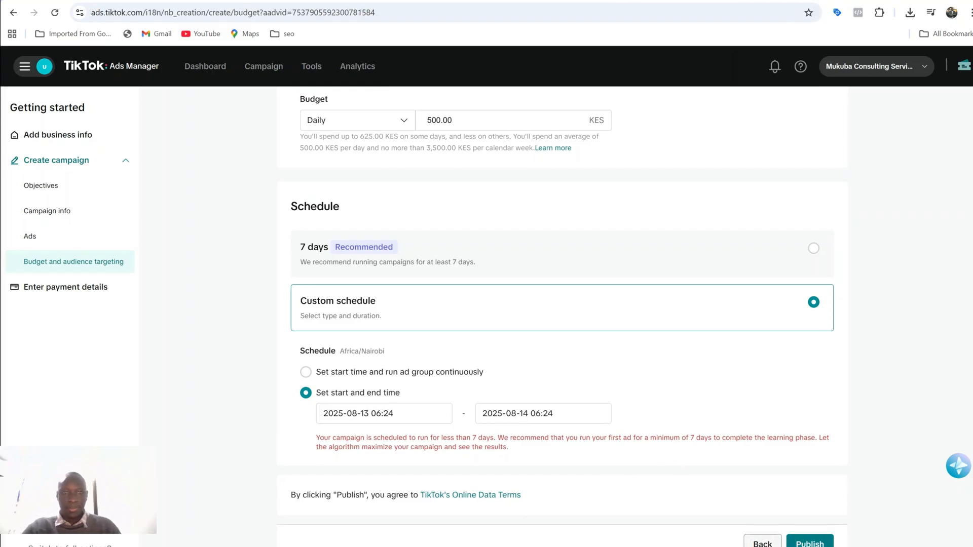
left_click(810, 544)
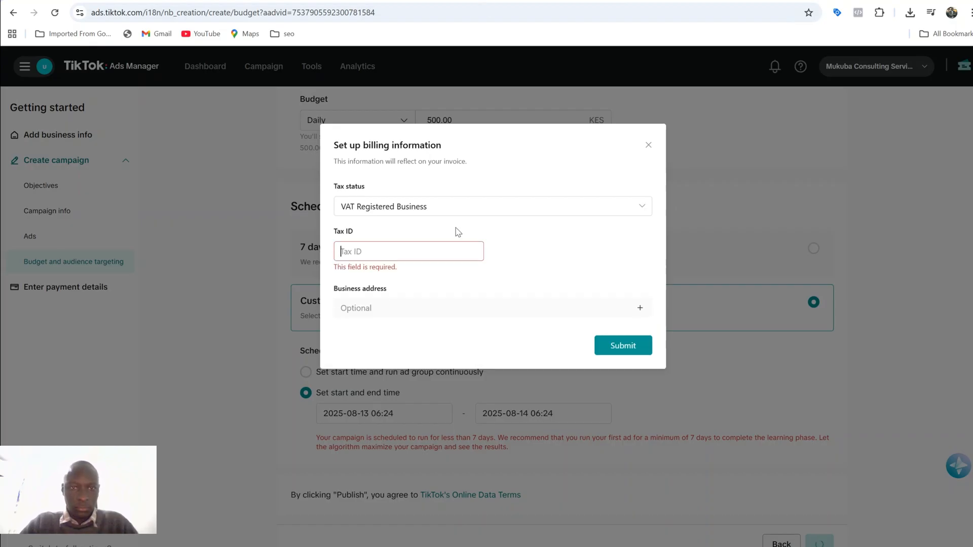
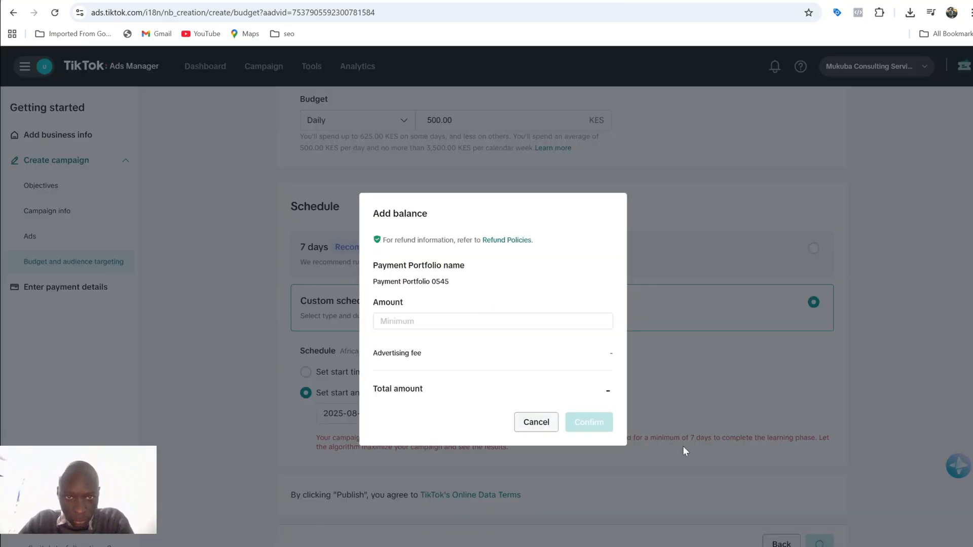
Step: Add a 1,500 KES balance (1,740.00 KES with VAT) and choose credit or debit card payment
left_click(472, 325)
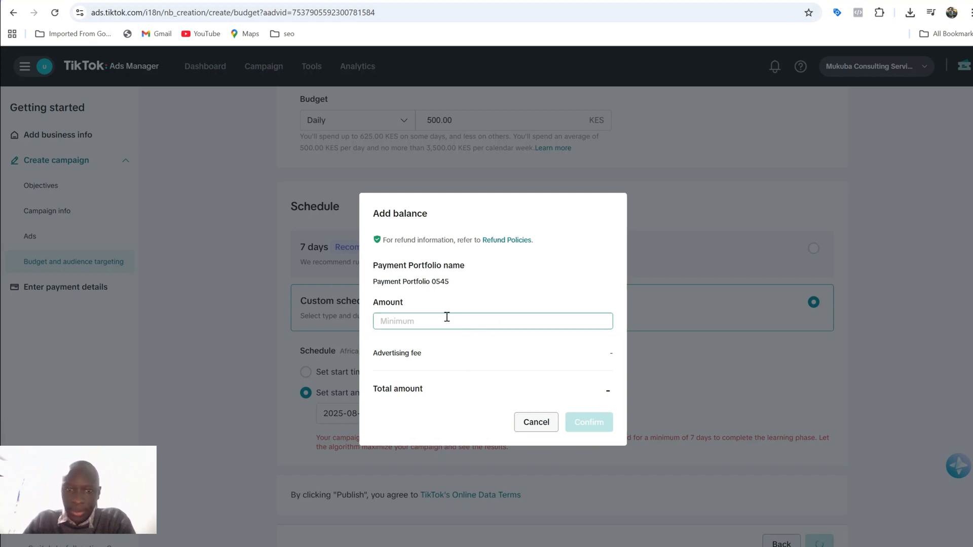
type("500")
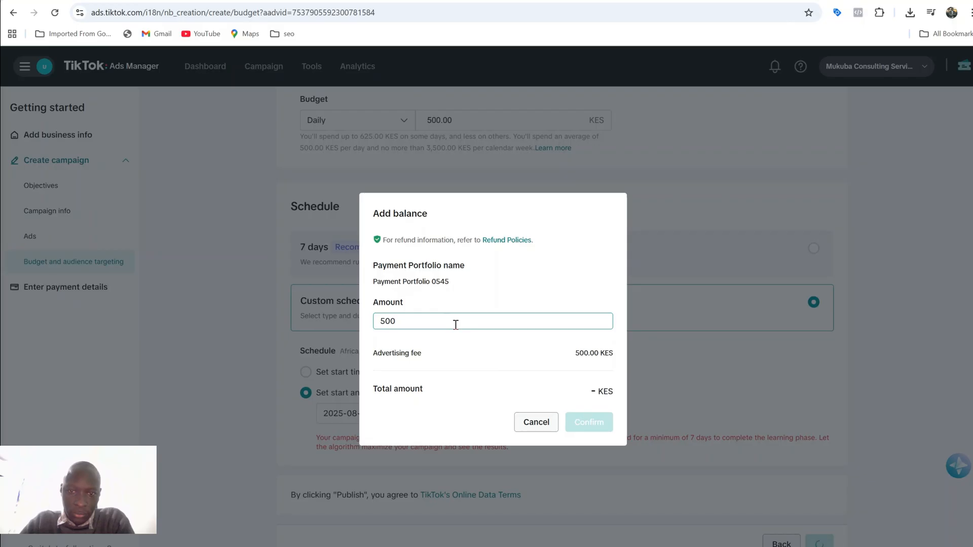
key("ctrl+a")
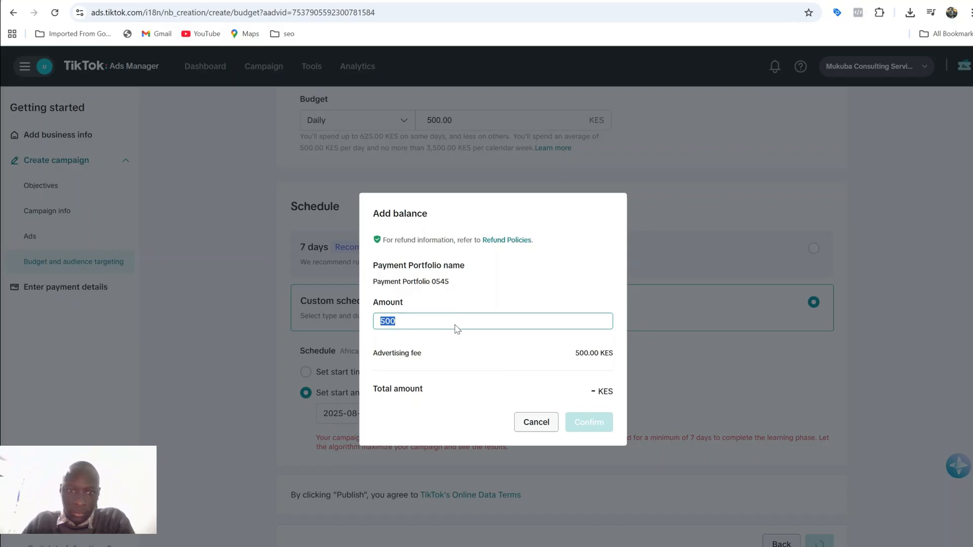
type("10")
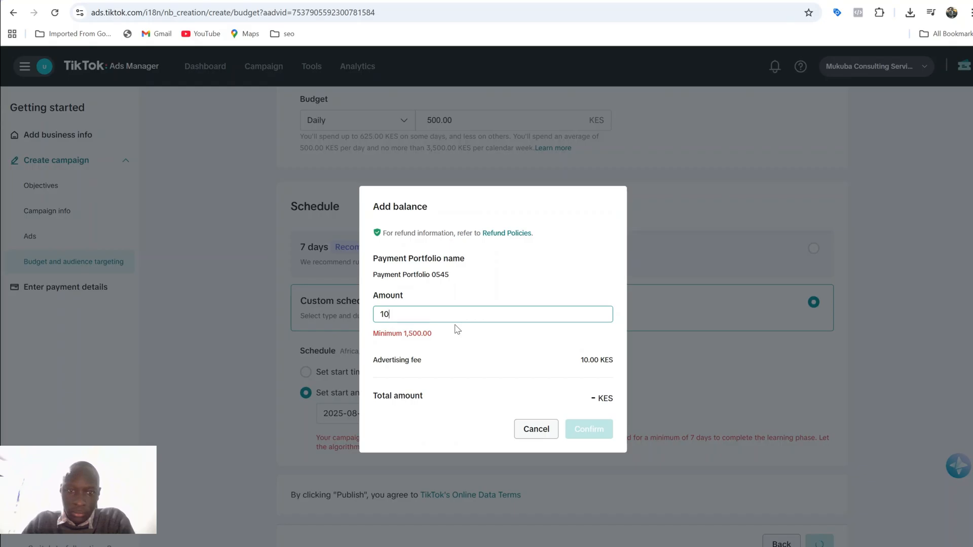
key("BackSpace")
type("50")
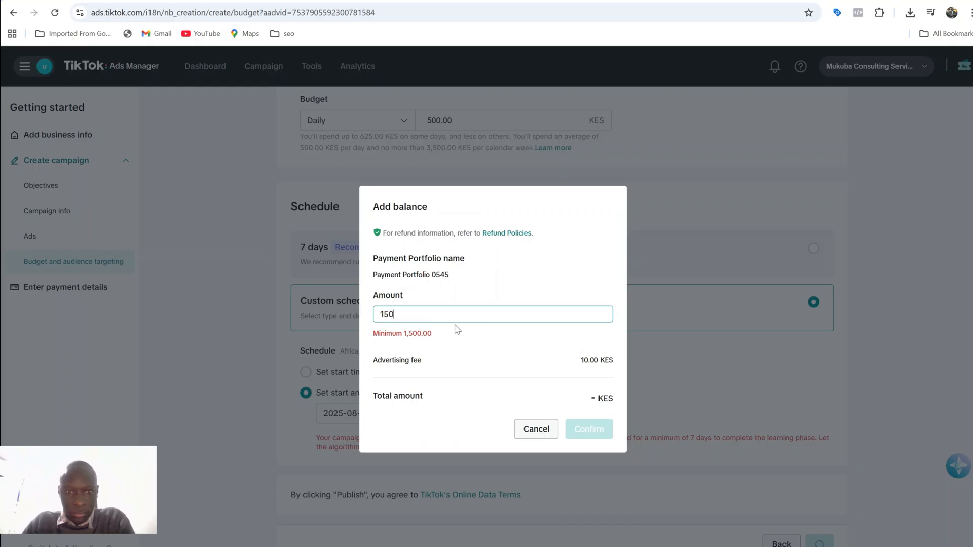
type("0")
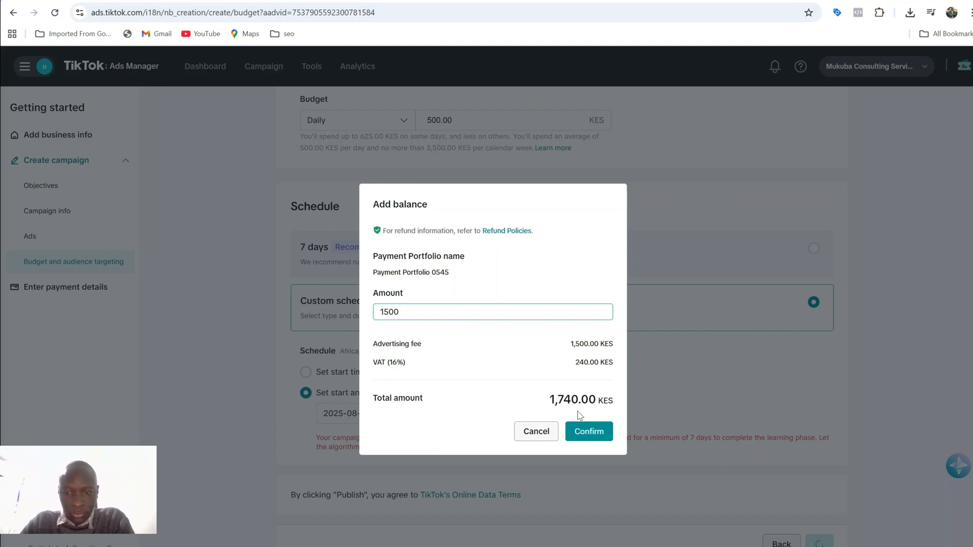
key("BackSpace")
key("BackSpace")
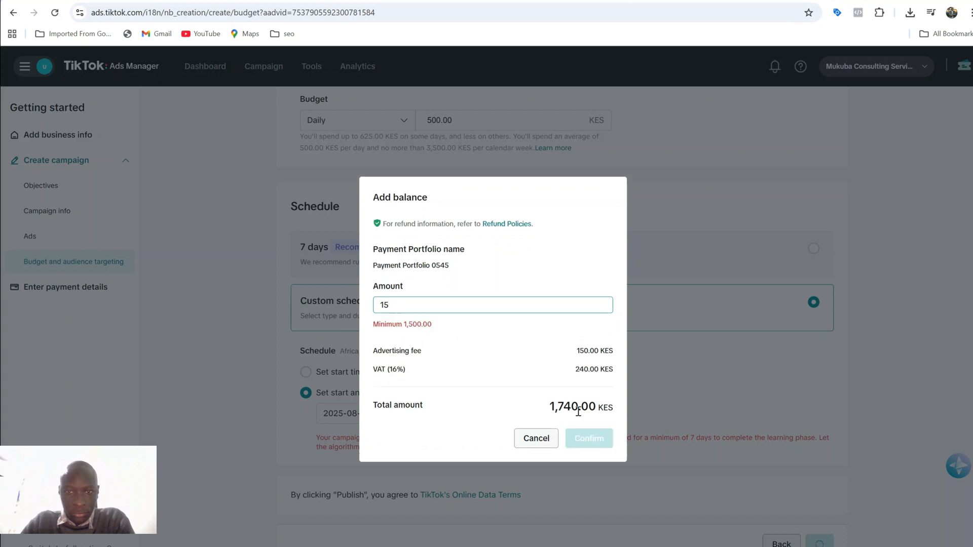
key("BackSpace")
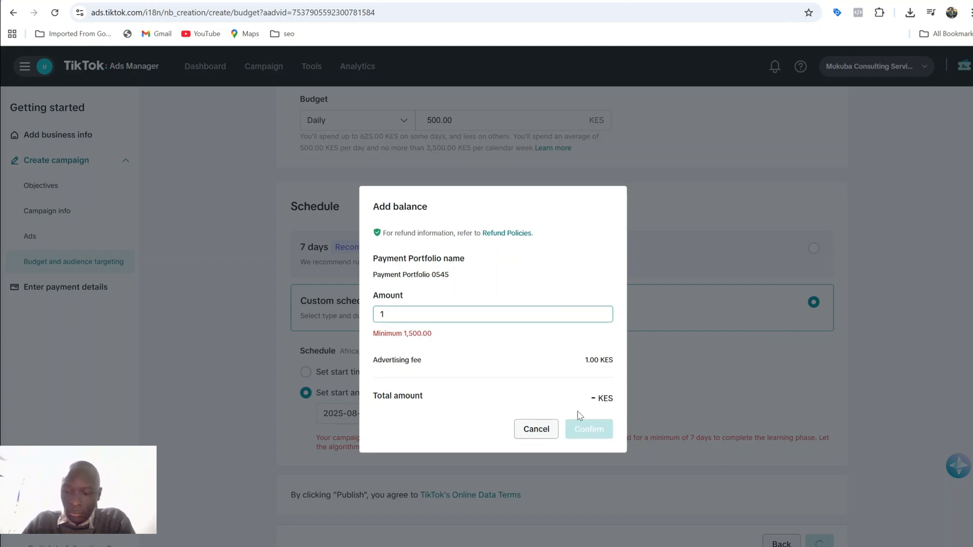
type("300")
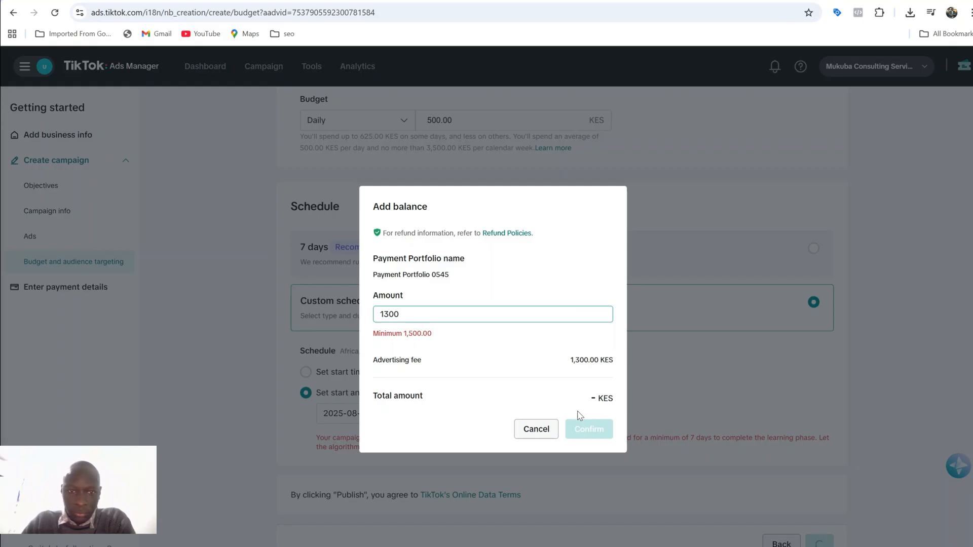
key("BackSpace")
key("BackSpace")
type("500")
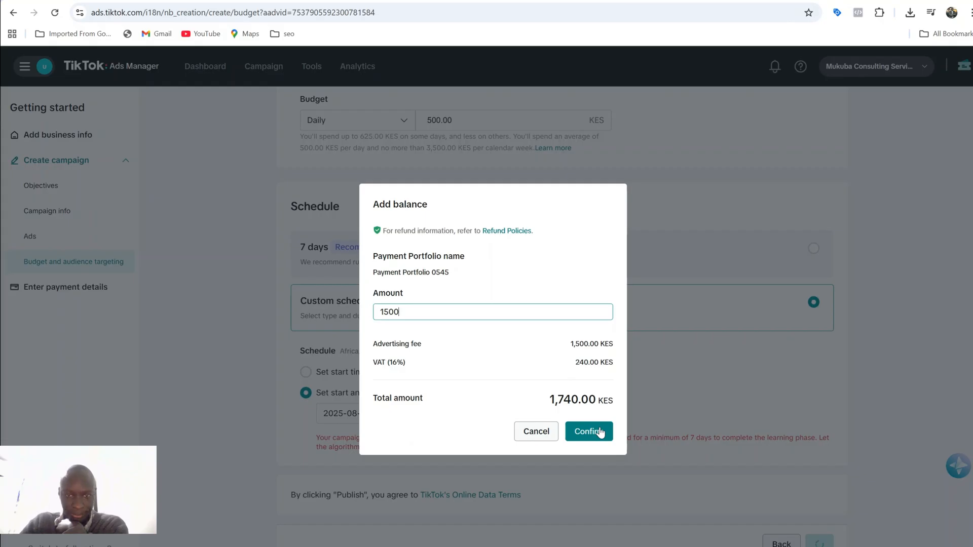
left_click(600, 432)
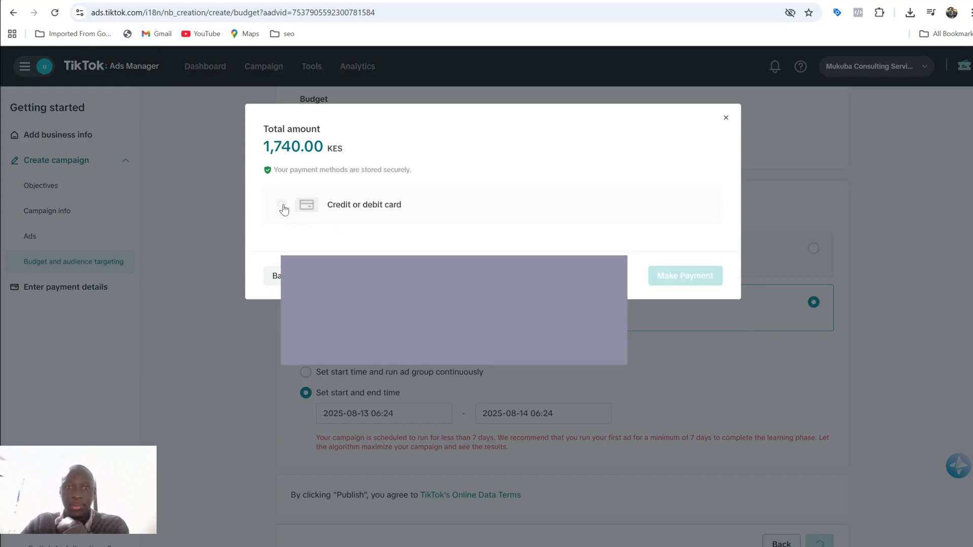
left_click(283, 205)
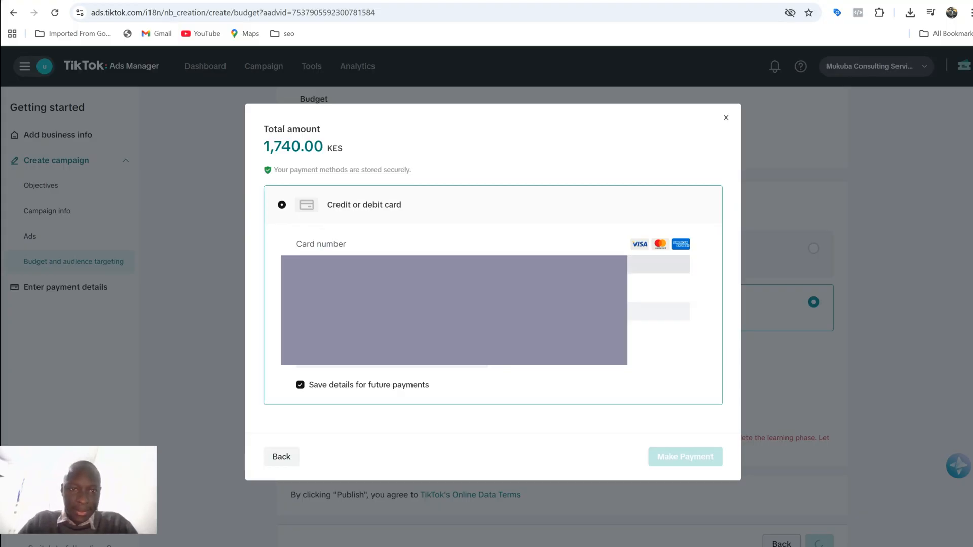
Step: Enter the card details and make and confirm the 1,740.00 KES payment
left_click(654, 264)
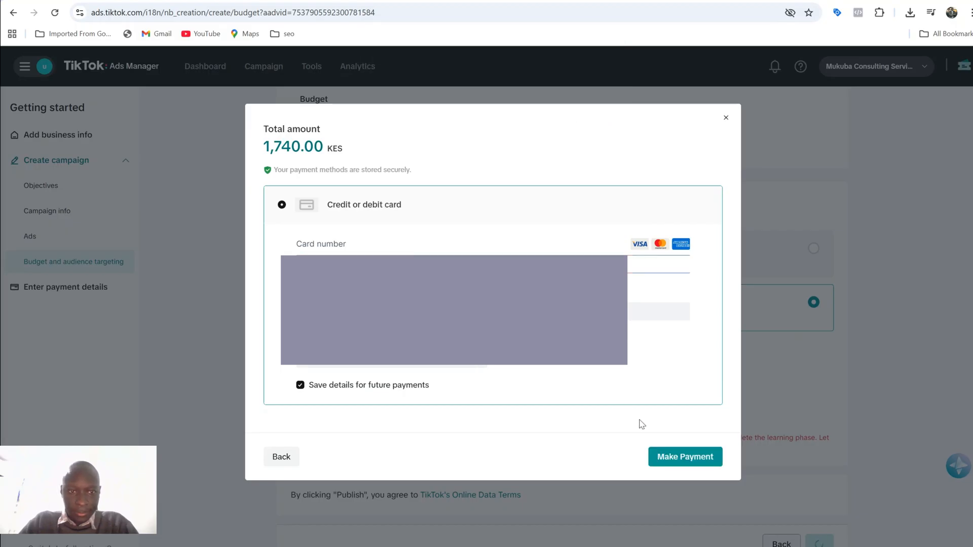
left_click(680, 461)
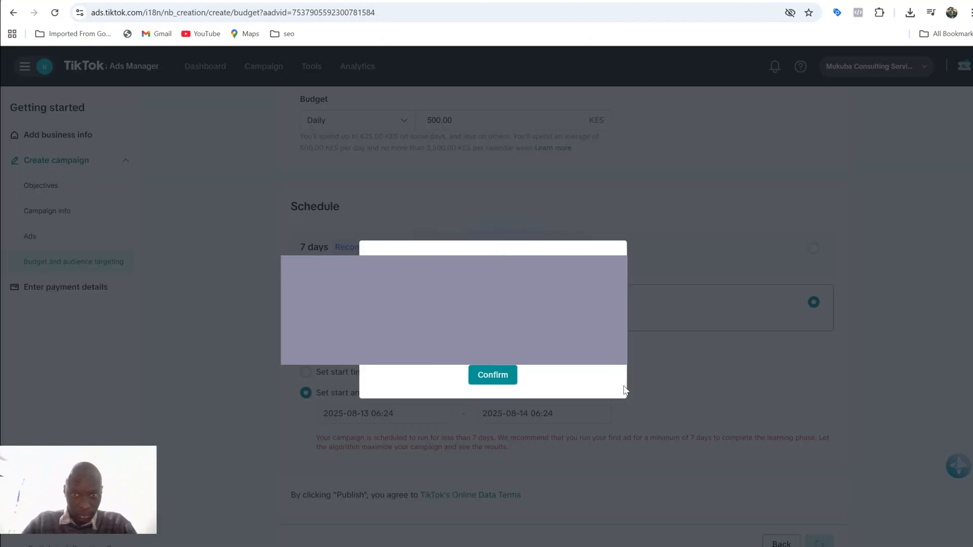
left_click(508, 376)
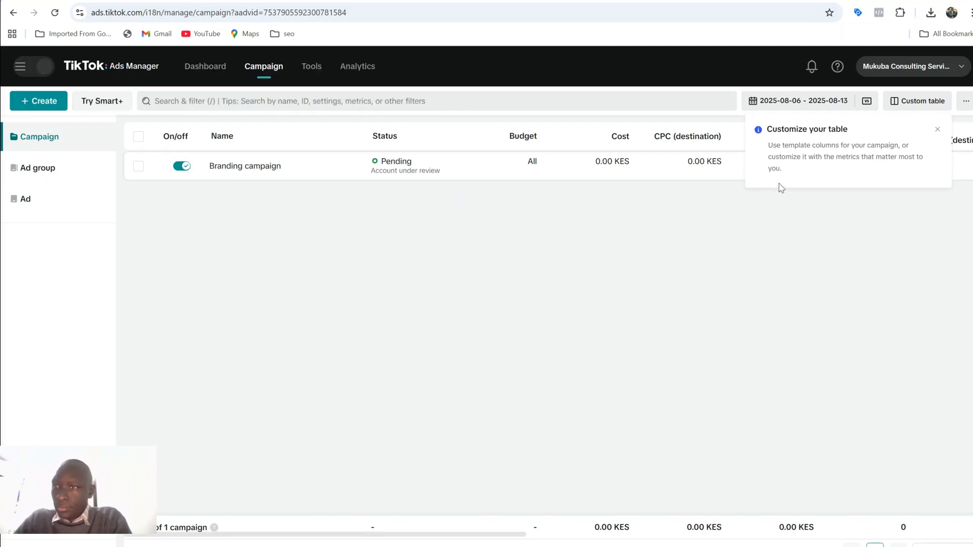
Step: Dismiss the table customization tip, rate the ad creation experience 5 stars, and close the survey
left_click(939, 133)
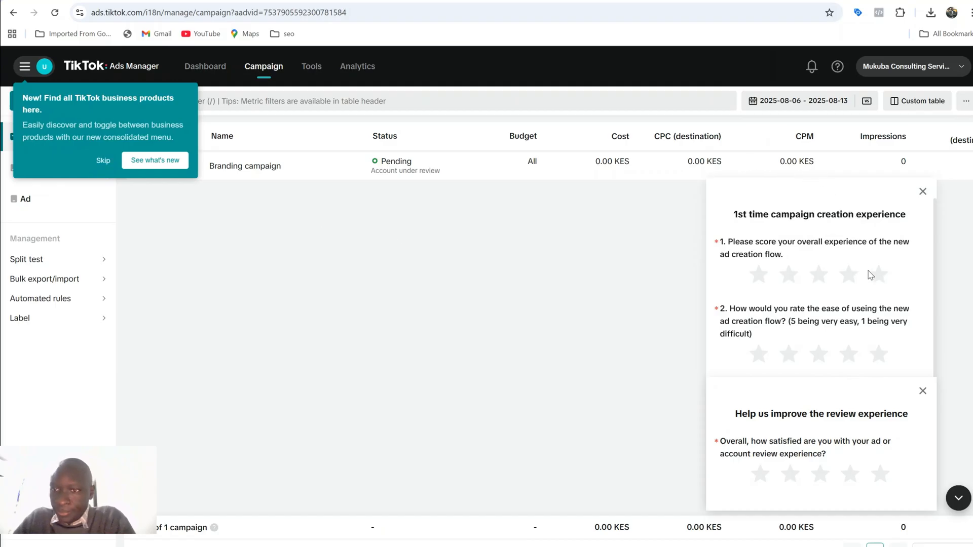
left_click(882, 278)
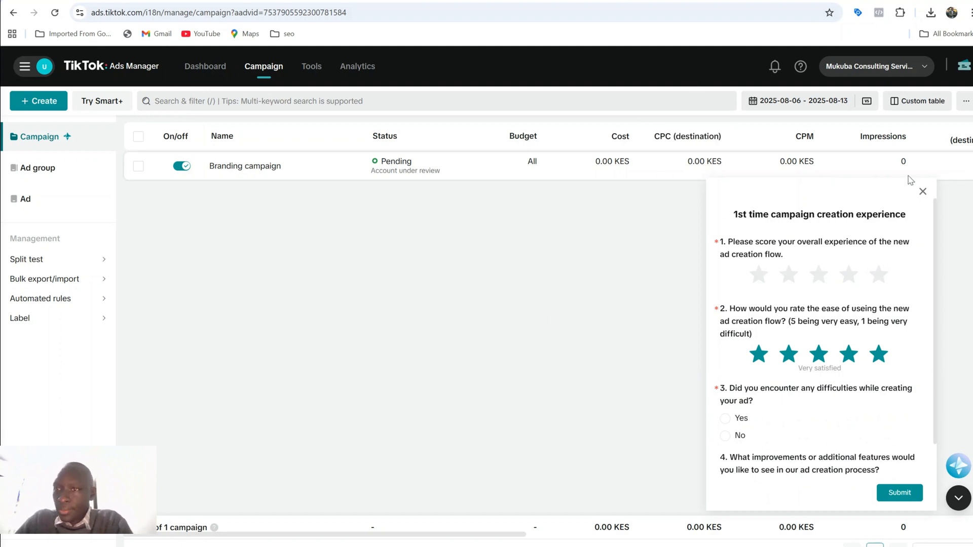
left_click(923, 192)
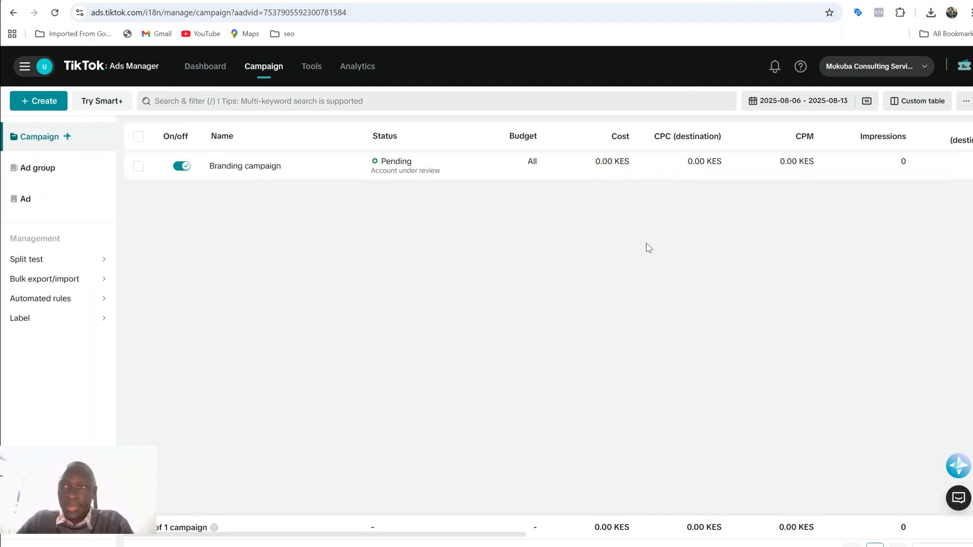